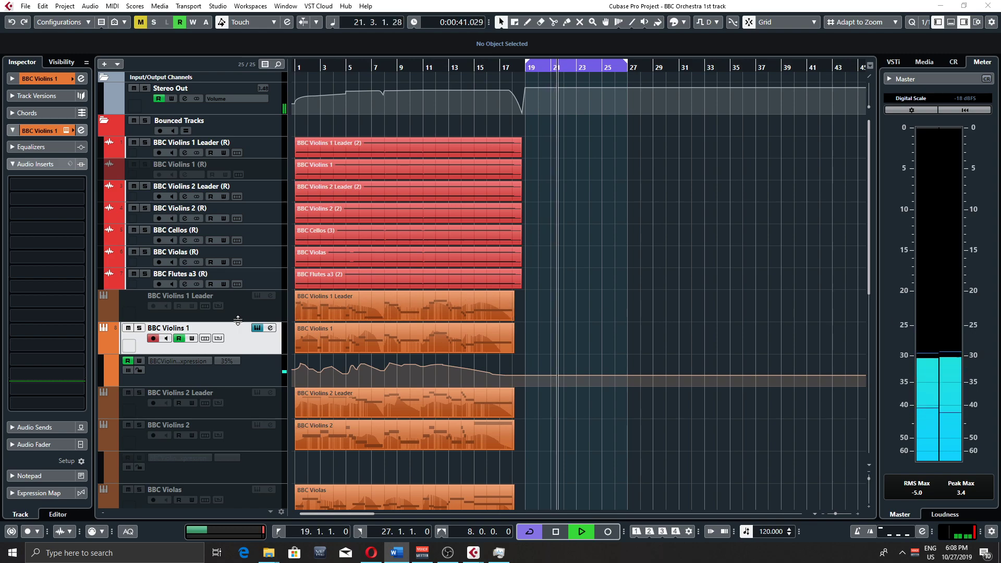
- Open the BBC Violins 1 instrument and look through its preset browser without loading another preset
left_click(257, 328)
left_click(257, 328)
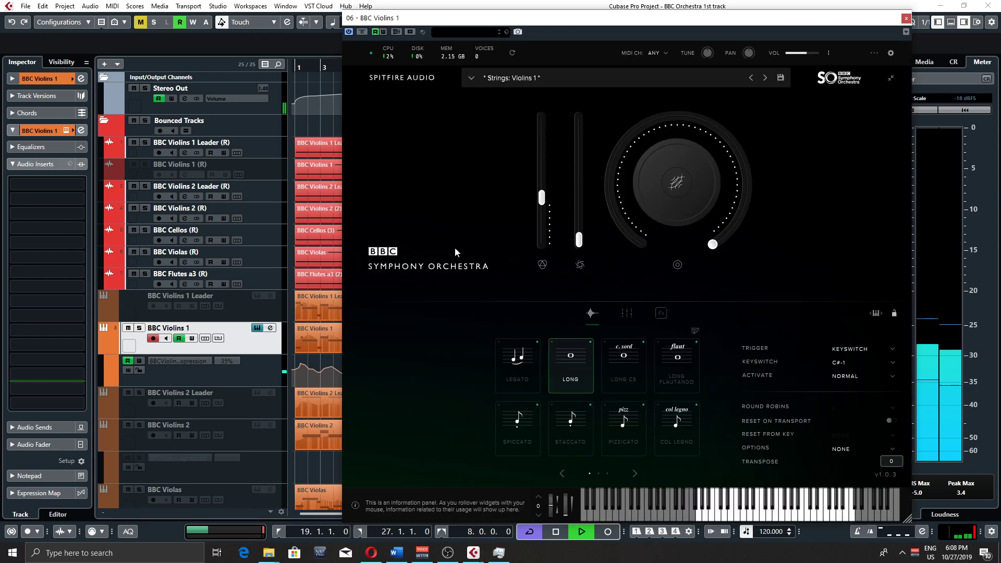
left_click_drag(659, 20, 641, 17)
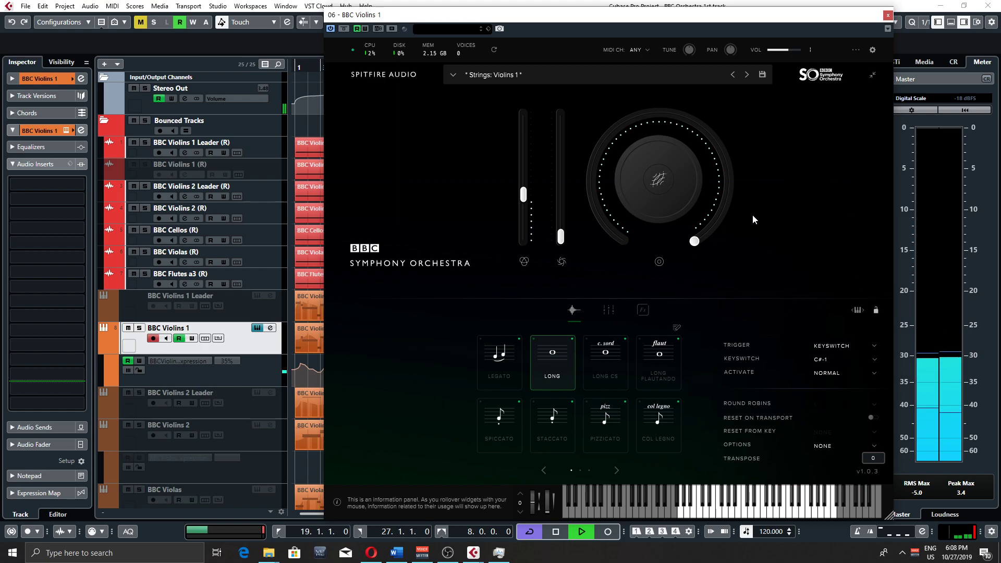
left_click_drag(653, 24, 629, 22)
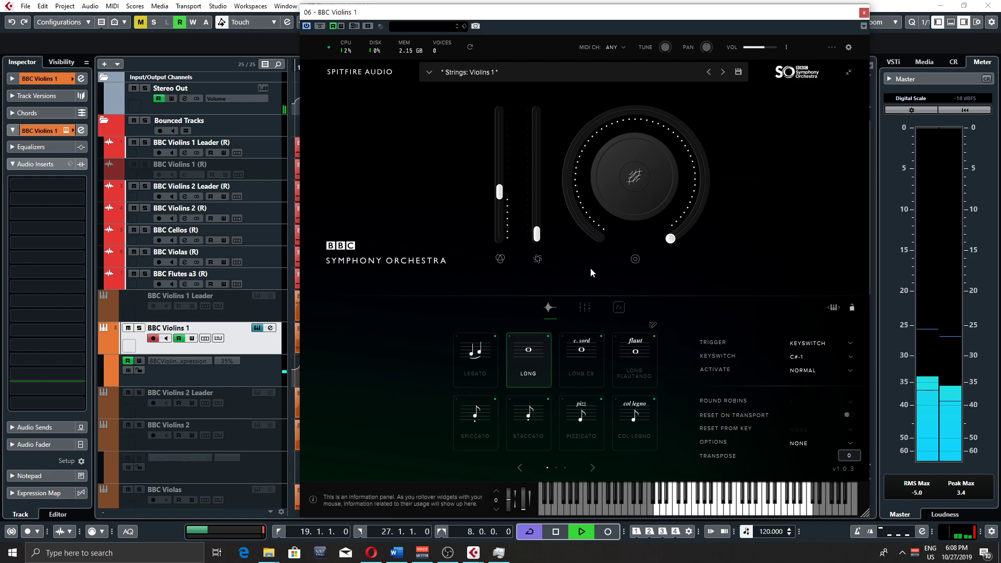
left_click(471, 71)
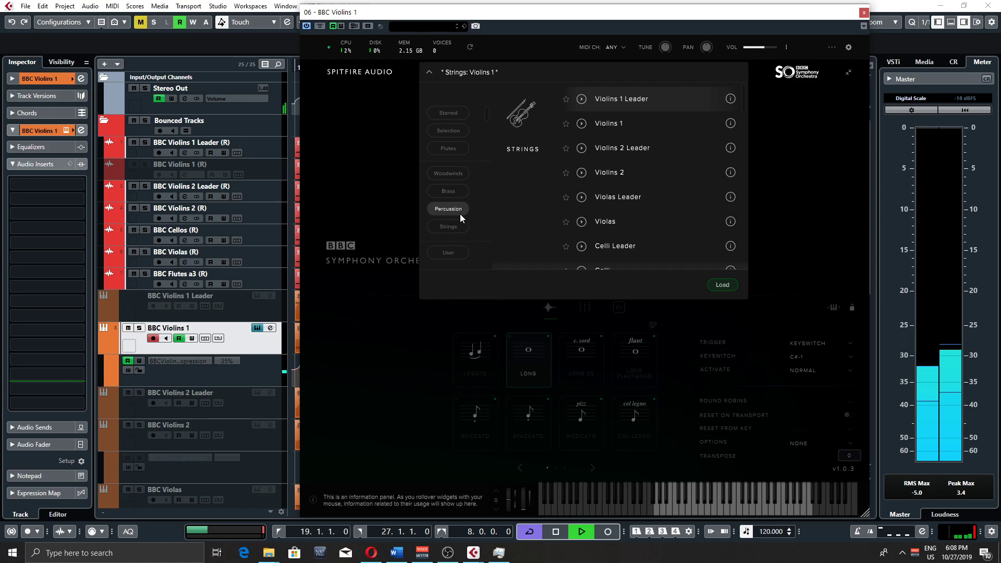
left_click(798, 189)
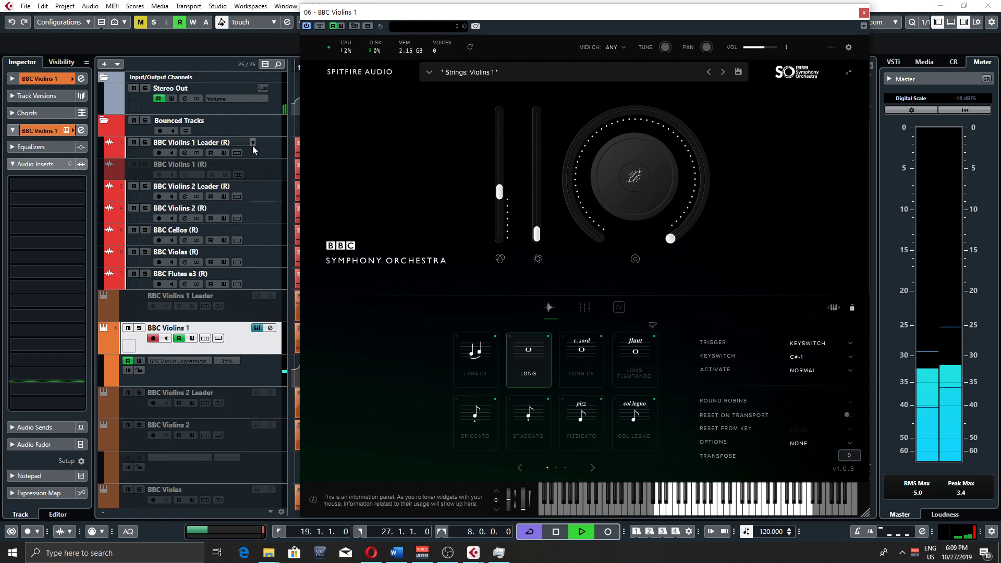
- Close the Violins 1 instrument, switch to Task Manager to check the system's memory usage, and minimize it
left_click(271, 142)
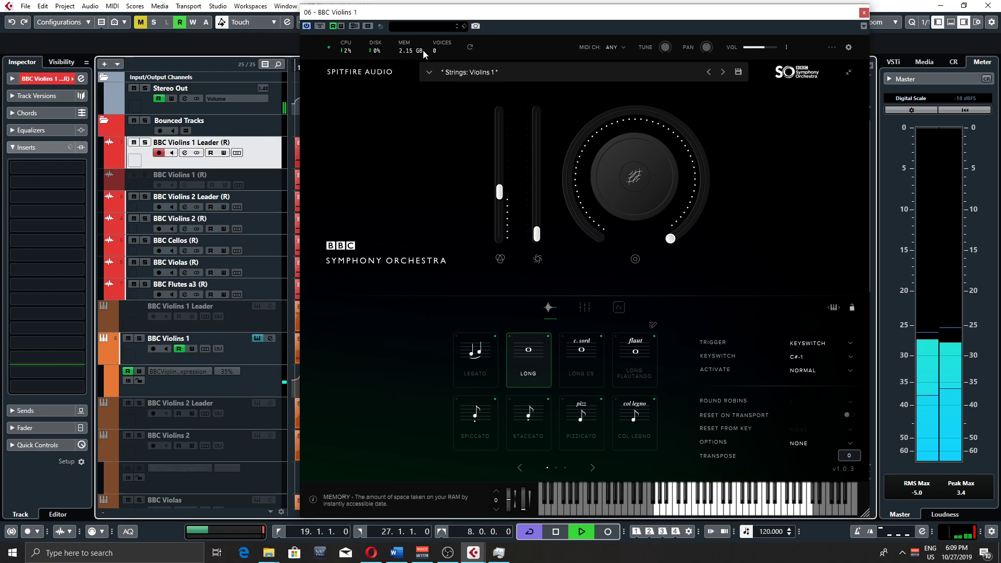
left_click(863, 14)
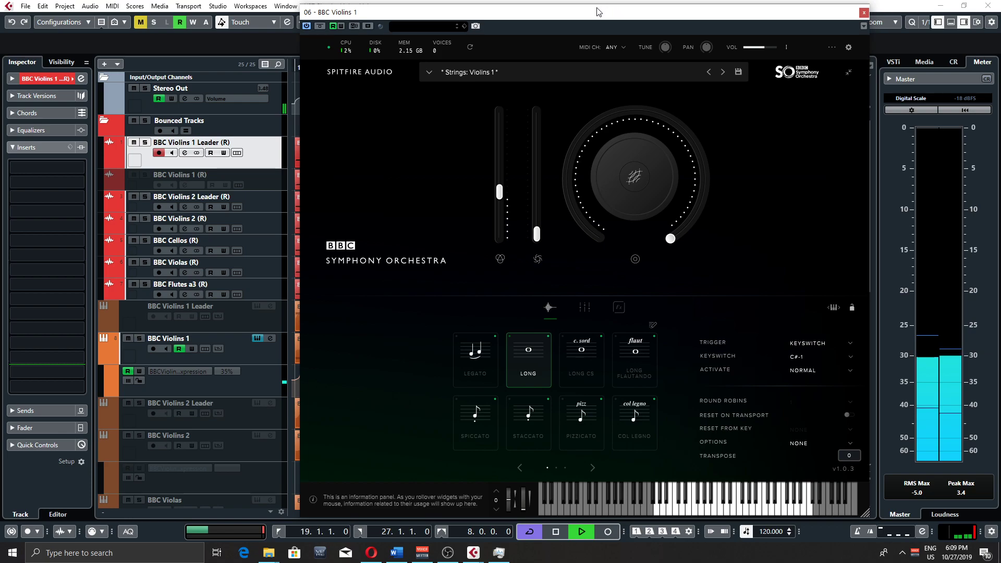
left_click_drag(599, 12, 615, 21)
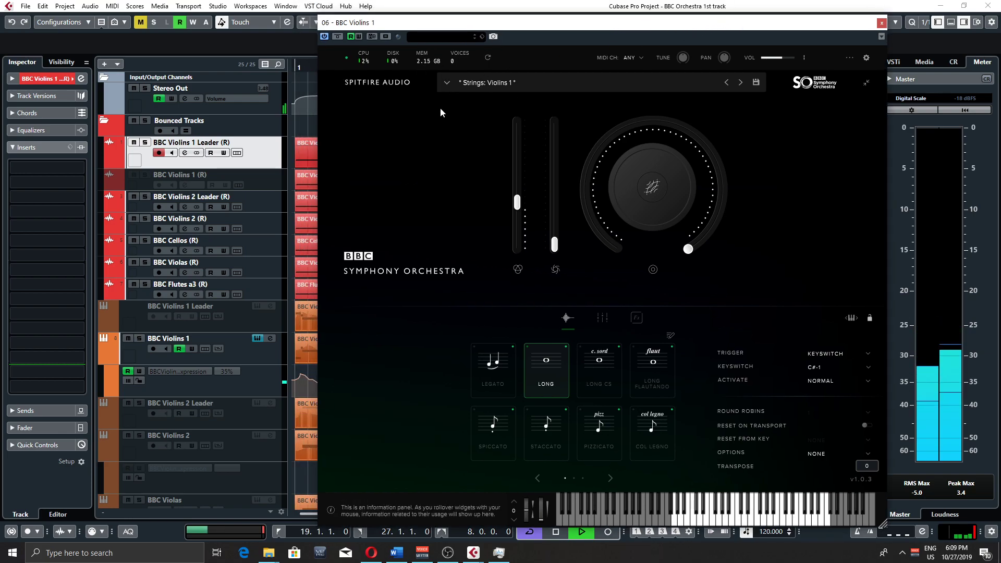
left_click(879, 24)
left_click(499, 552)
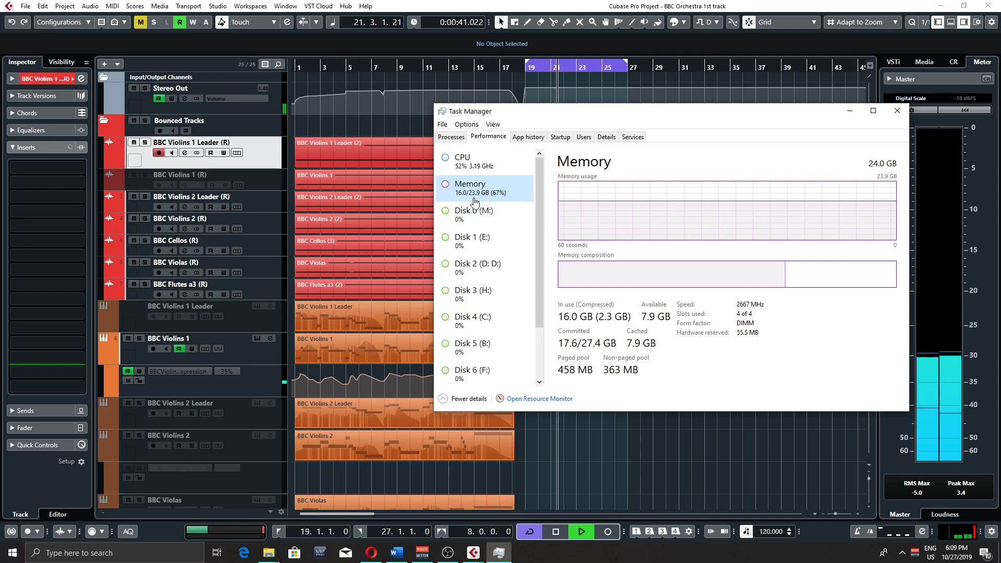
left_click(848, 112)
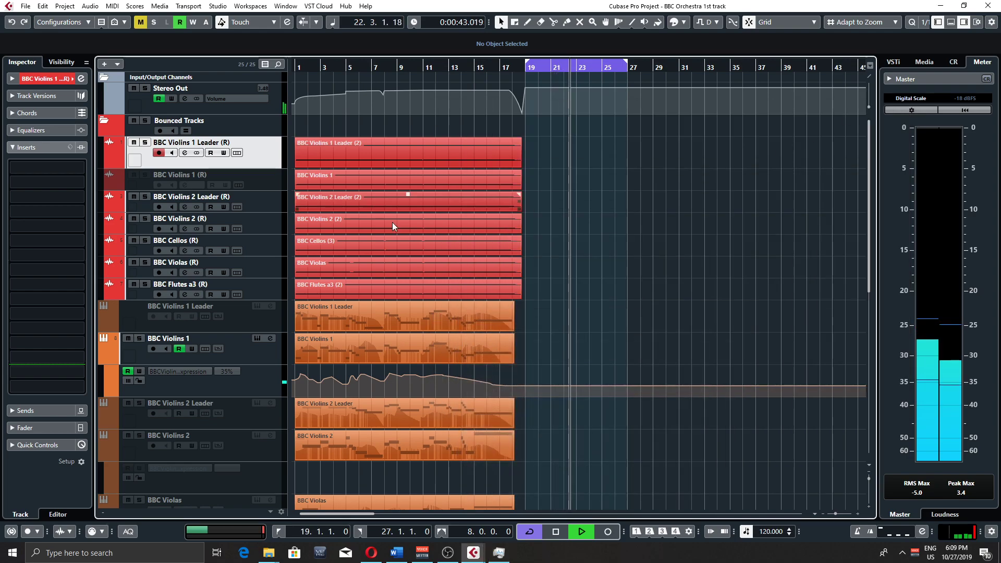
- Select the disabled BBC Violins 1 Leader instrument track and look over the instrument tracks below it
left_click(258, 324)
scroll(256, 323, "down", 5)
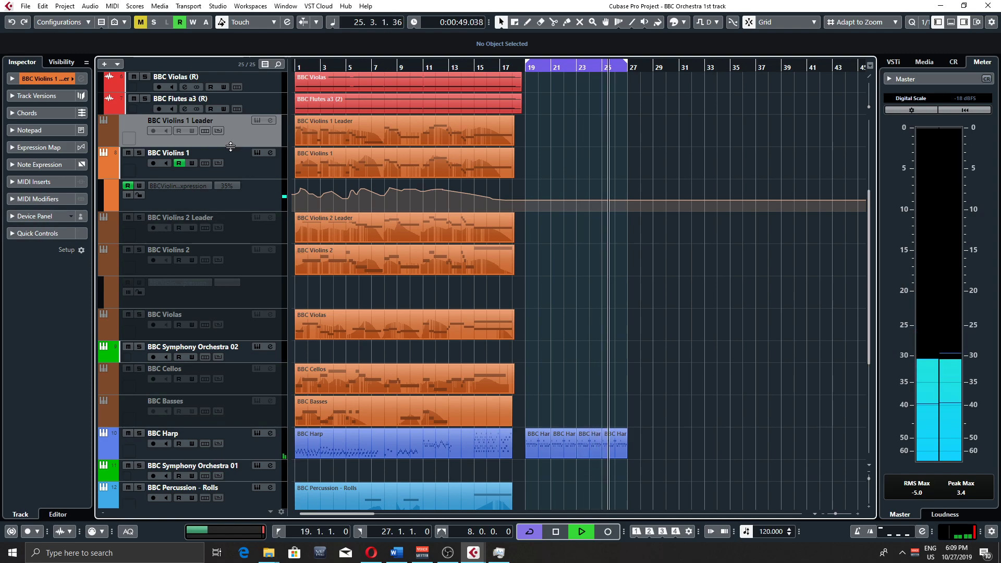
scroll(228, 167, "up", 5)
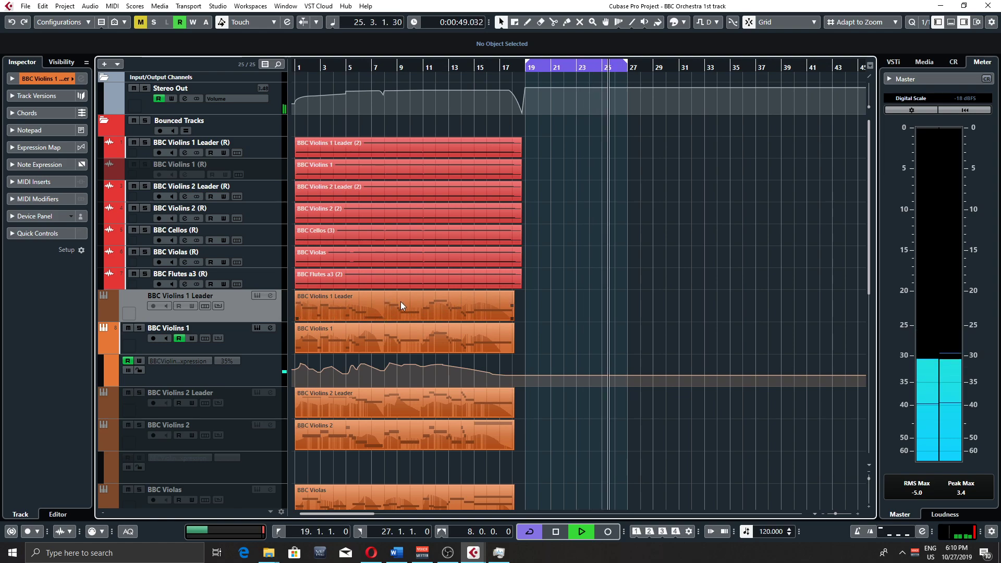
- Bring up Task Manager again to recheck memory usage, and close it to return to the Cubase project
key("alt+Tab")
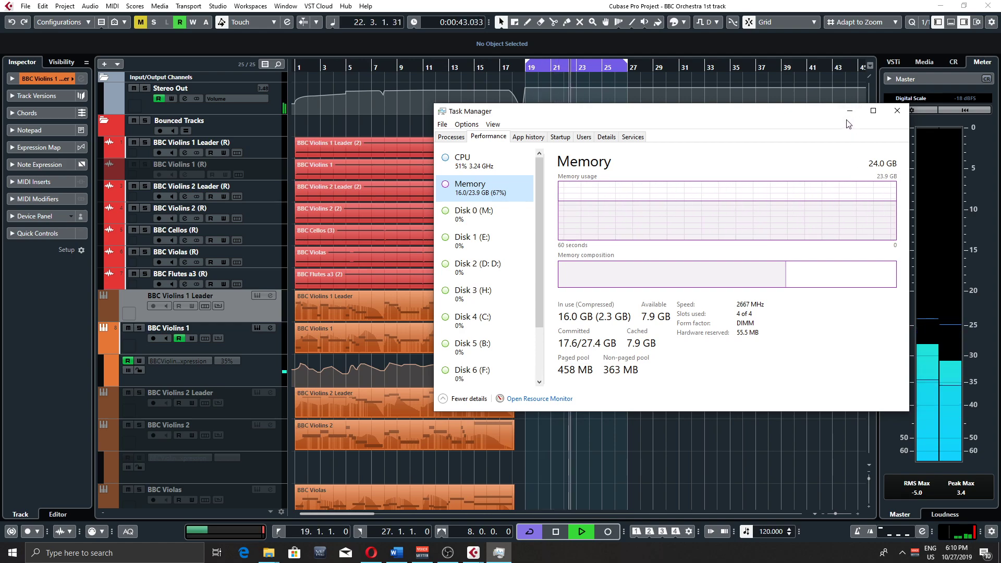
left_click(896, 111)
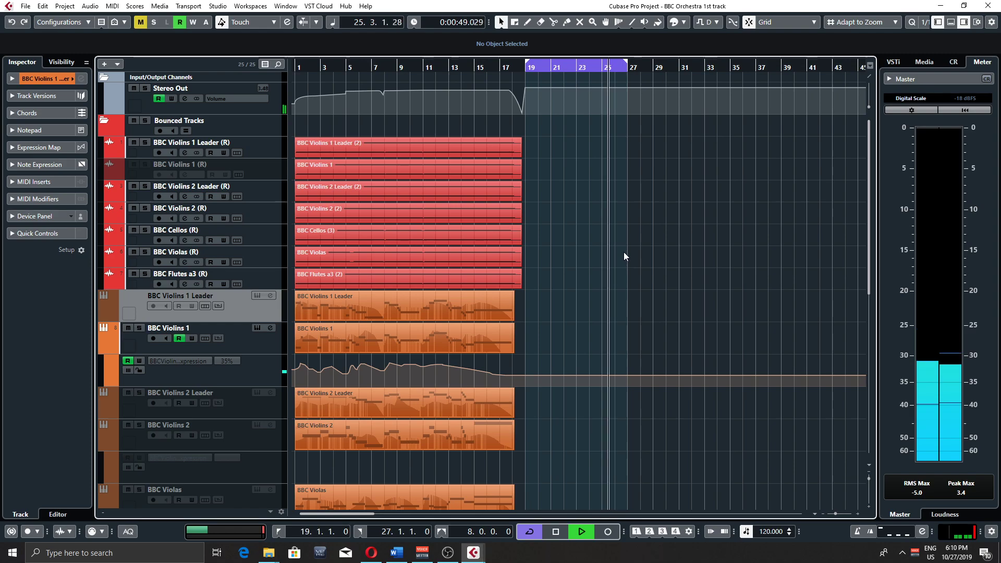
scroll(620, 199, "down", 5)
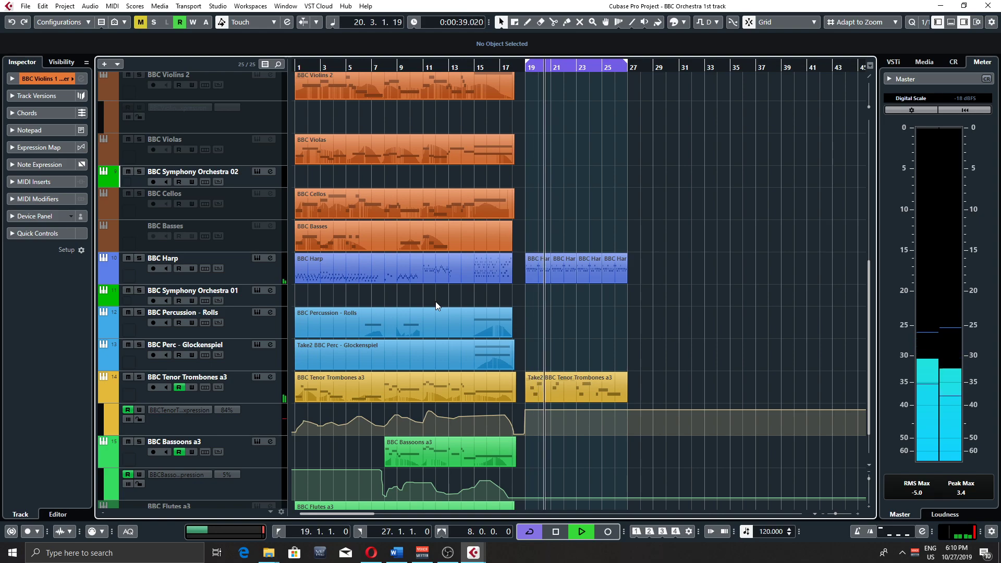
scroll(436, 301, "up", 5)
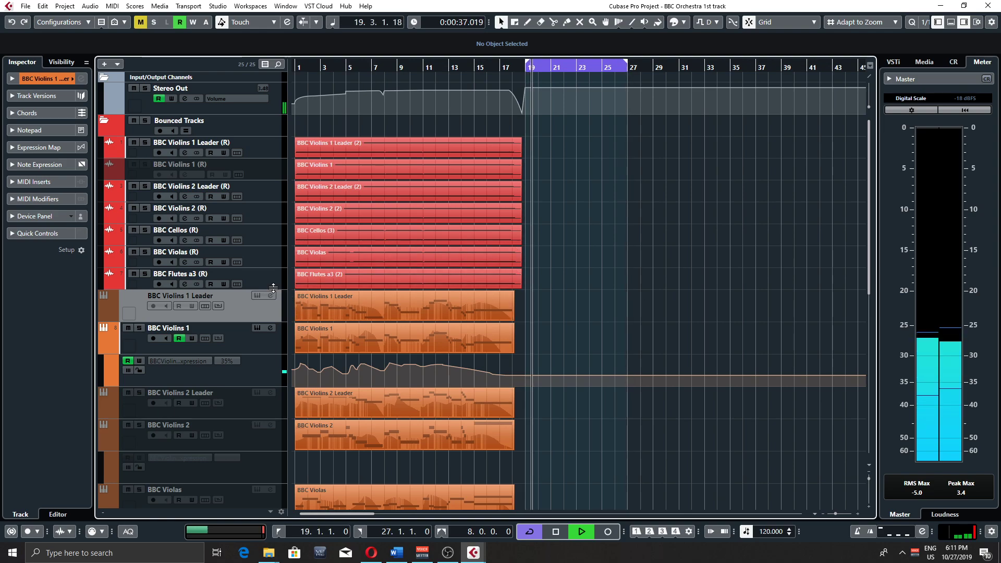
- Briefly view the BBC Violins 1 track's instrument, close it, and stop playback
left_click(252, 334)
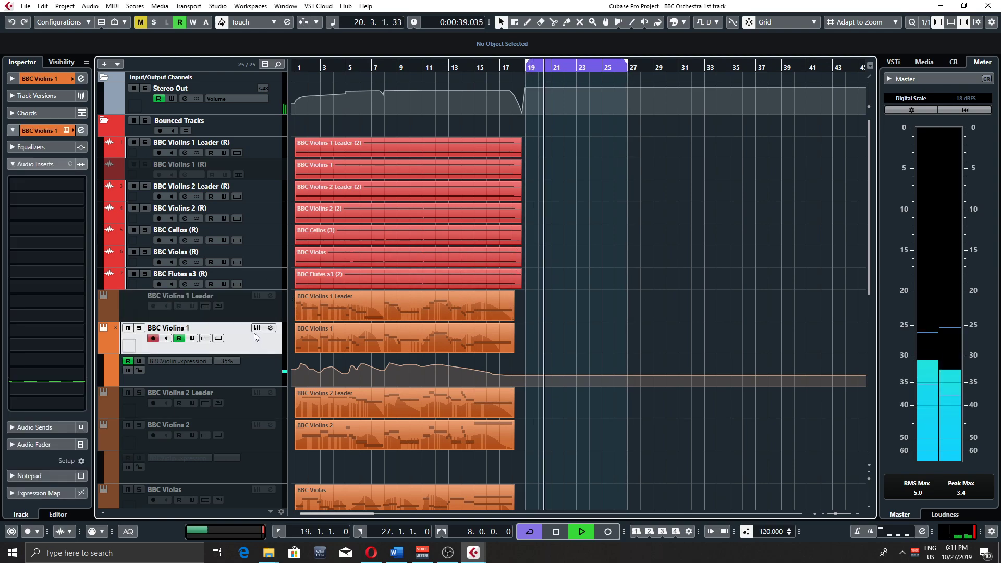
left_click(258, 328)
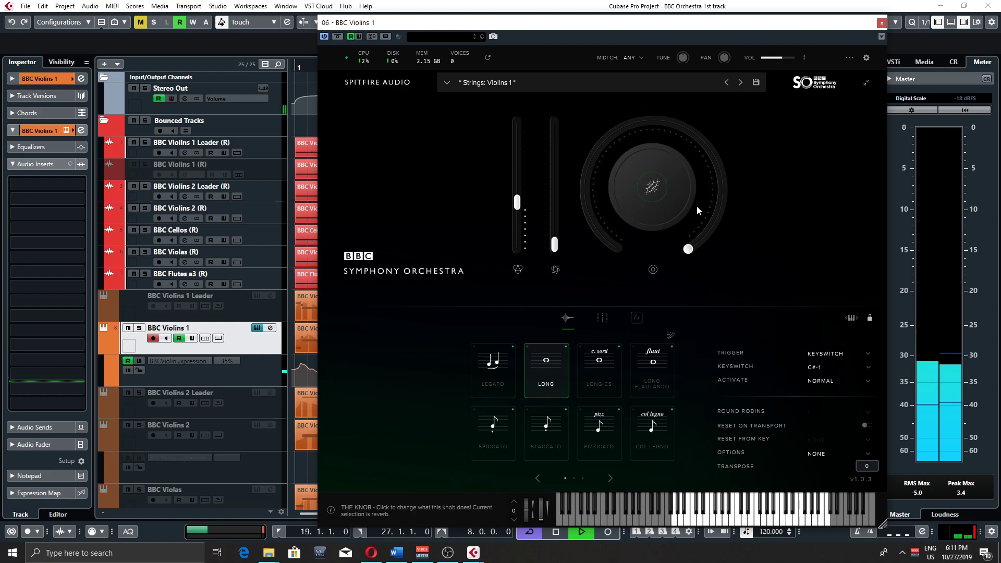
key("ctrl+w")
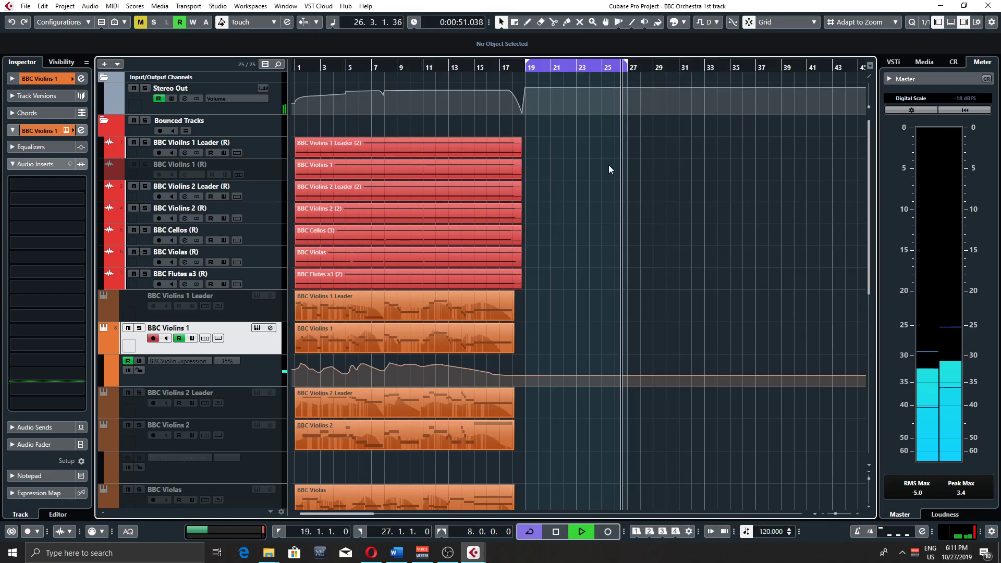
key("space")
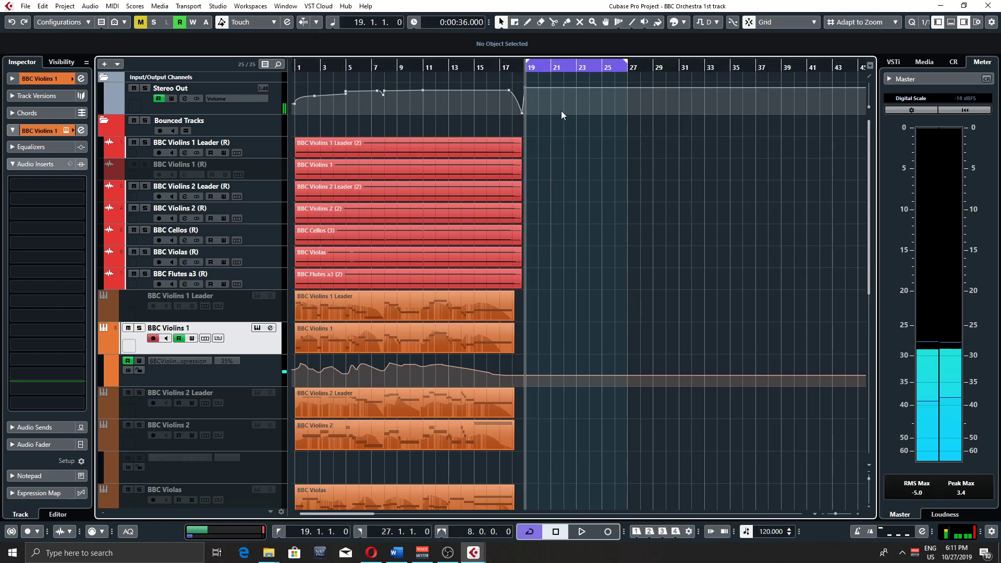
- Reopen the BBC Violins 1 instrument, view its plug-in settings without changing anything, and close it
left_click(257, 328)
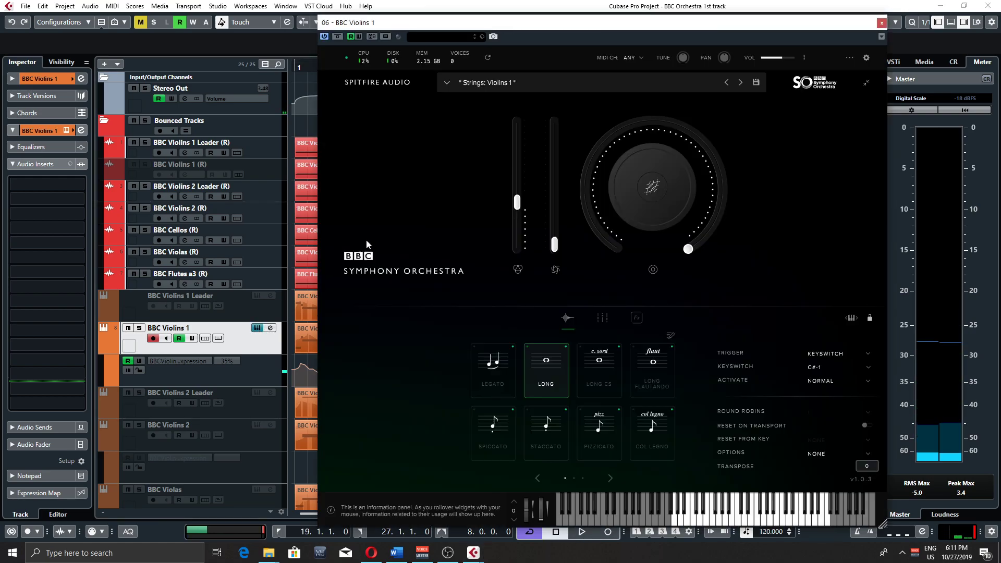
left_click_drag(551, 30, 583, 22)
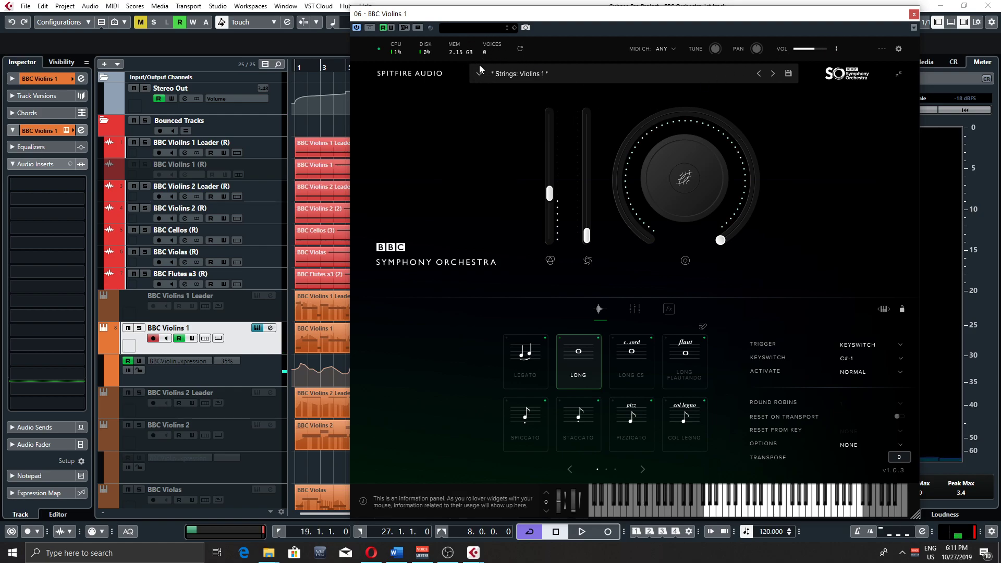
left_click(898, 49)
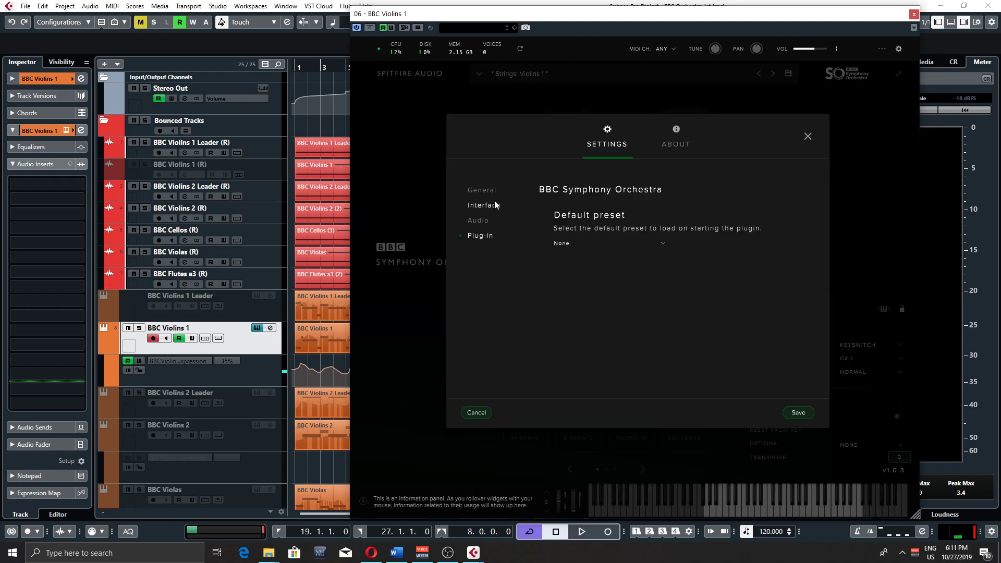
left_click(808, 136)
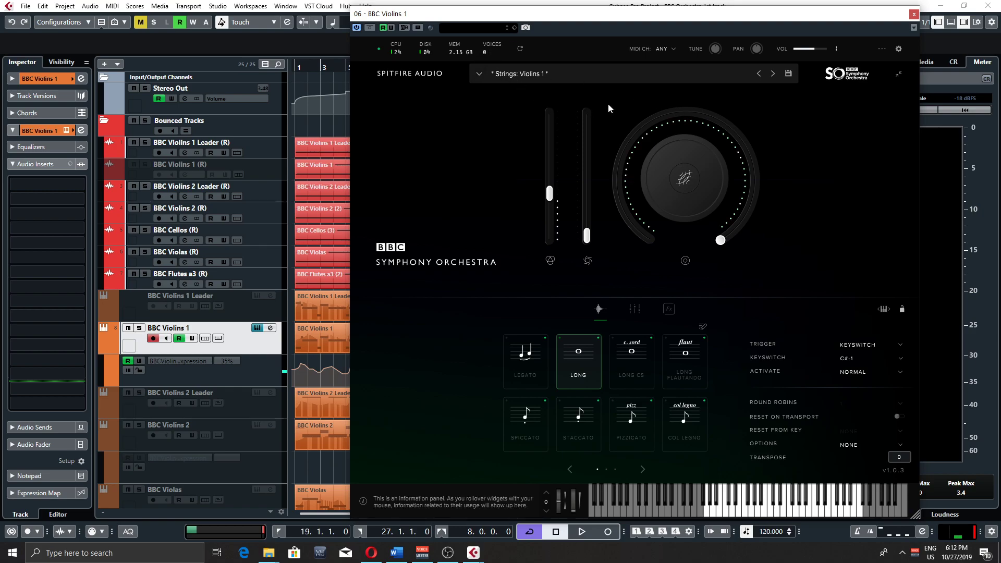
left_click(913, 17)
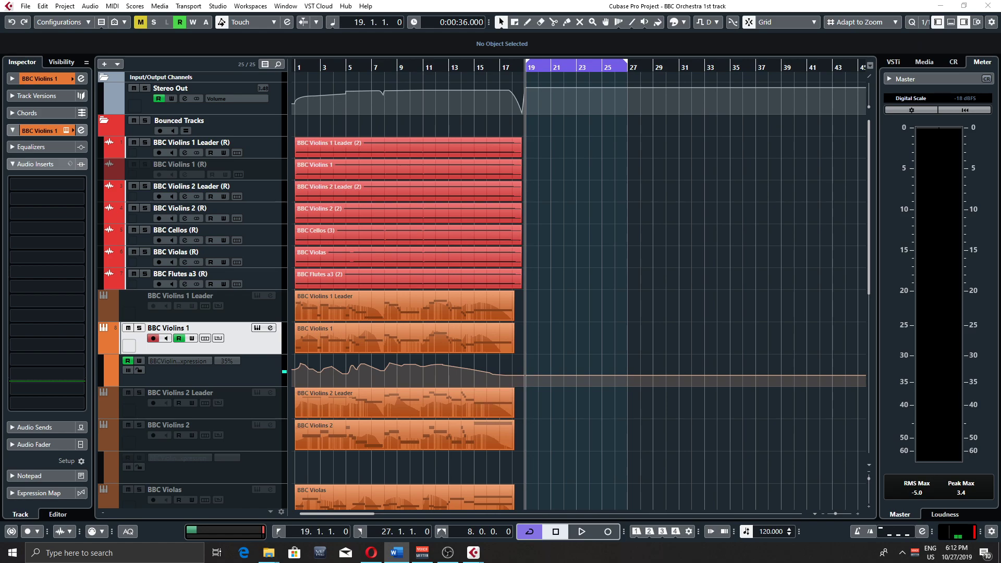
- Examine the bounced Violins, Cellos and Violas audio clips, leaving the BBC Violins 1 Leader (R) track and its clip selected
left_click(461, 148)
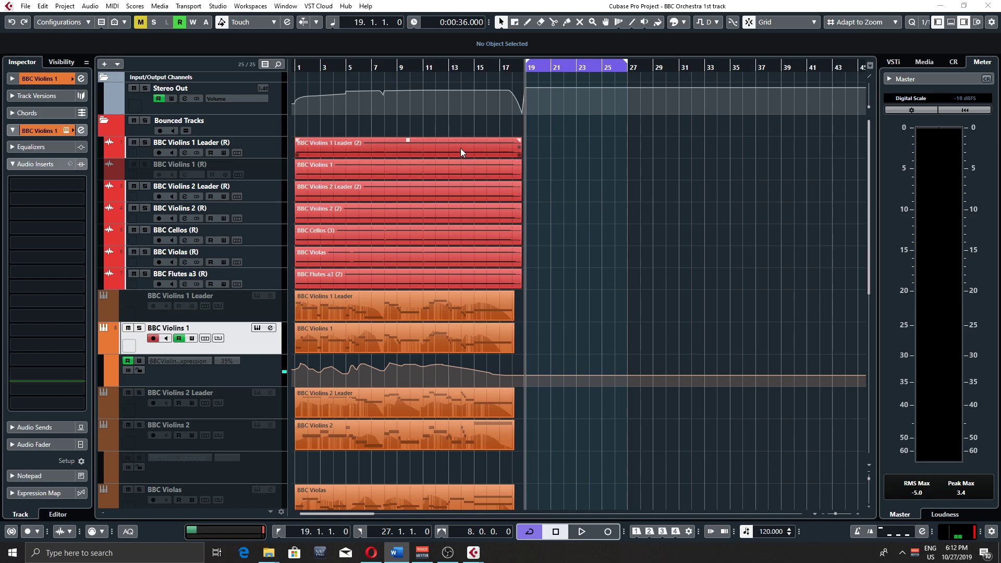
scroll(476, 211, "down", 5)
scroll(472, 216, "down", 5)
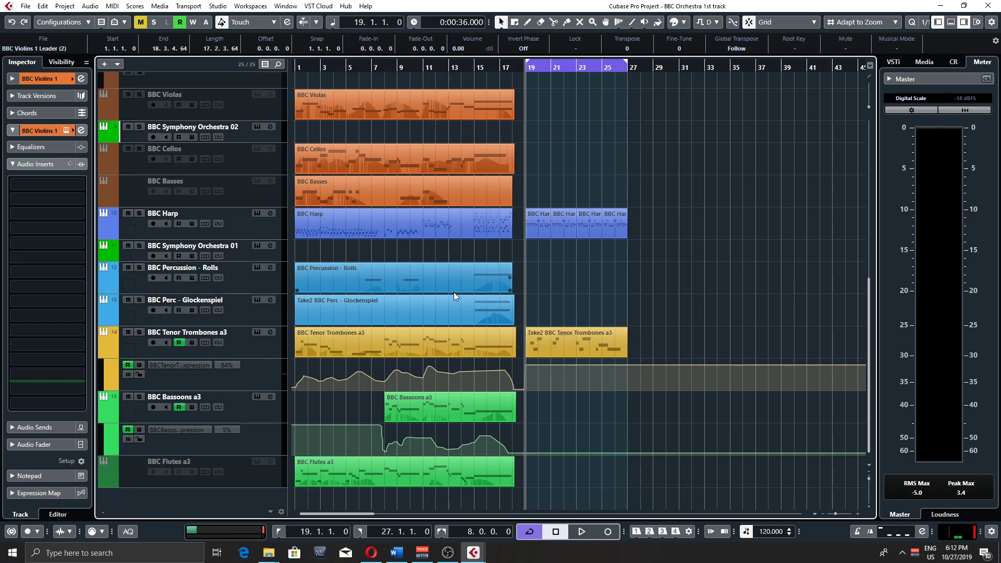
scroll(447, 318, "up", 10)
left_click(253, 151)
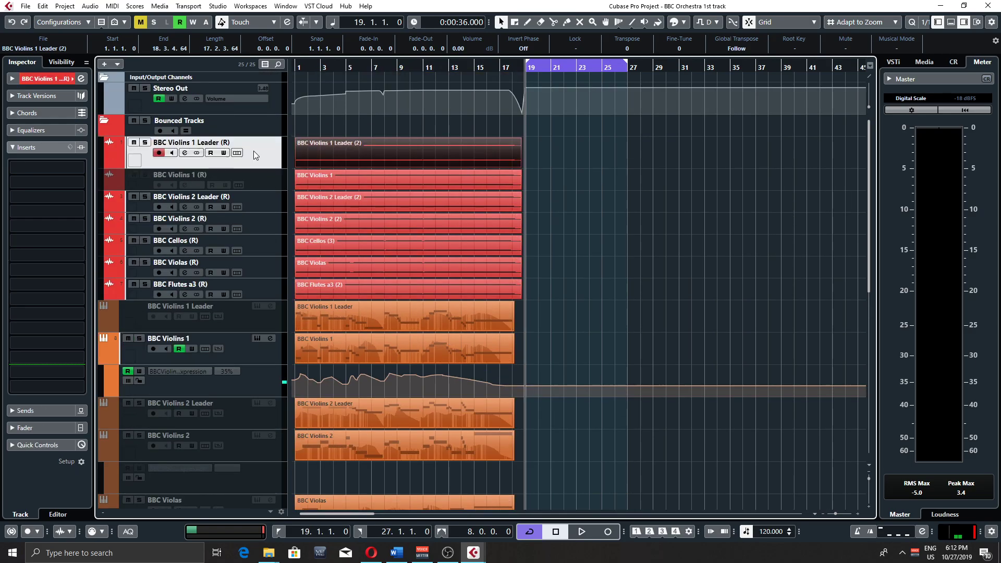
left_click(450, 224)
left_click(443, 252)
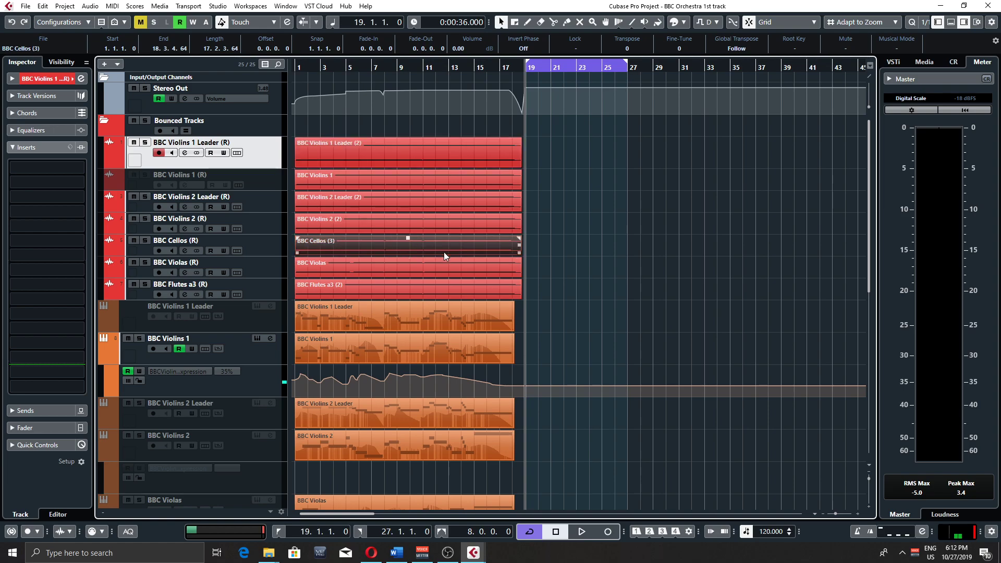
left_click(448, 275)
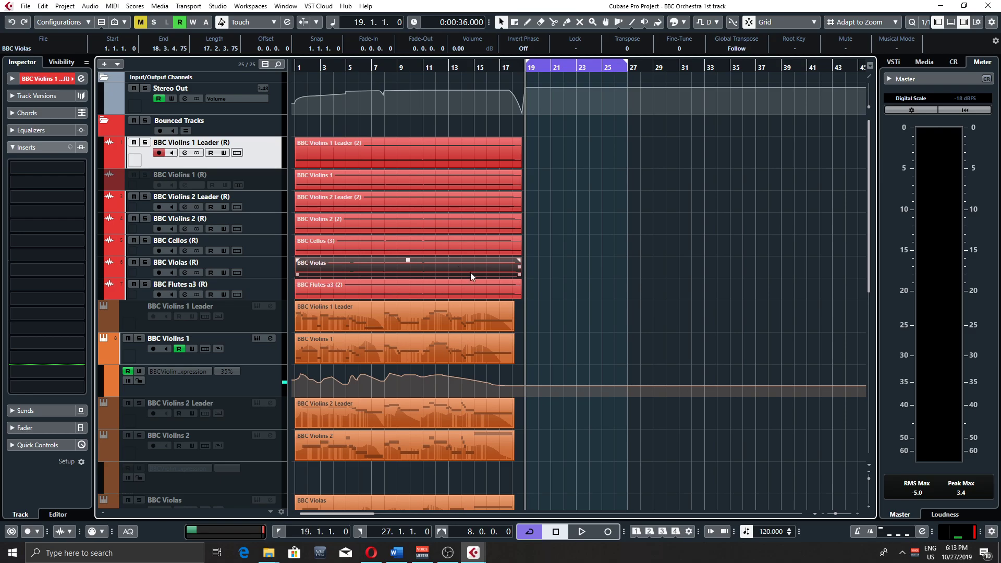
left_click(430, 154)
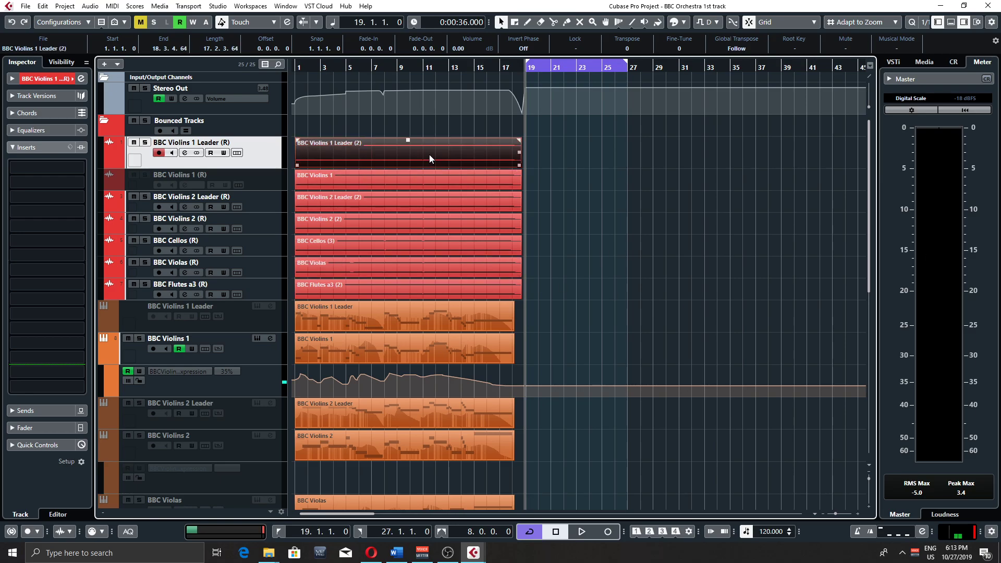
- Review the arrangement's orchestral tracks and move the playback position to the start of bar 1
scroll(436, 170, "down", 10)
scroll(429, 226, "up", 10)
scroll(449, 160, "down", 2)
scroll(449, 161, "down", 5)
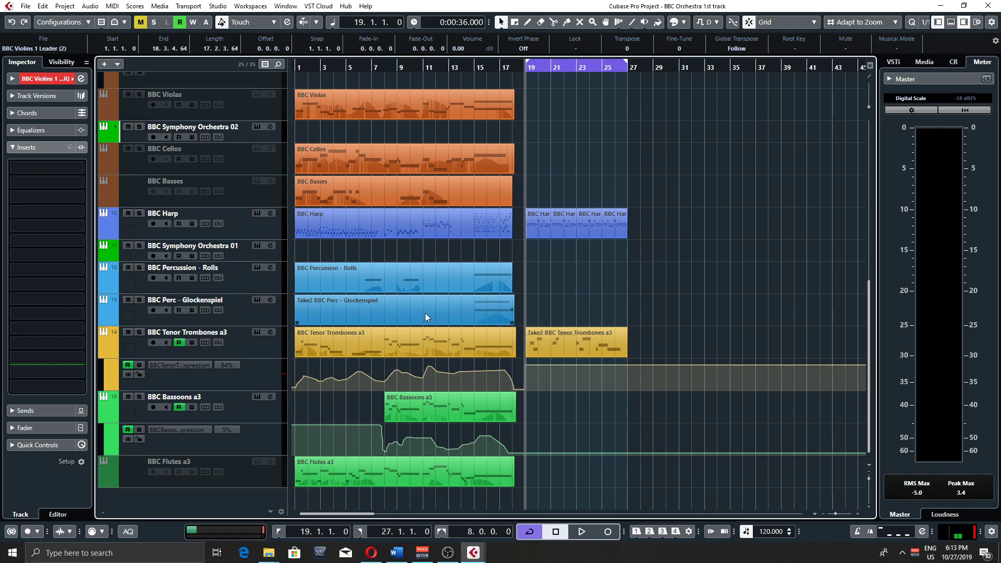
scroll(411, 178, "up", 5)
scroll(418, 245, "down", 5)
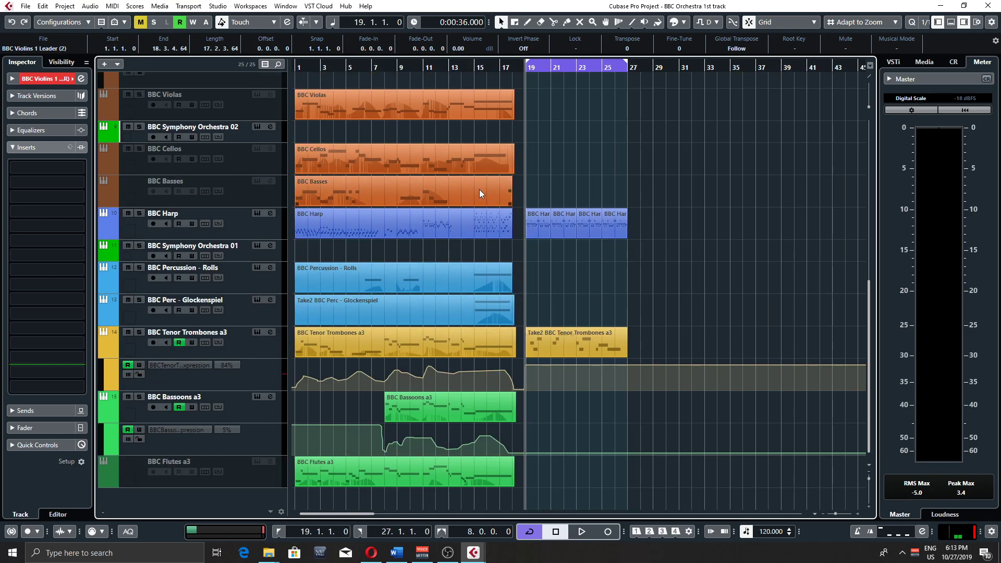
scroll(432, 298, "up", 10)
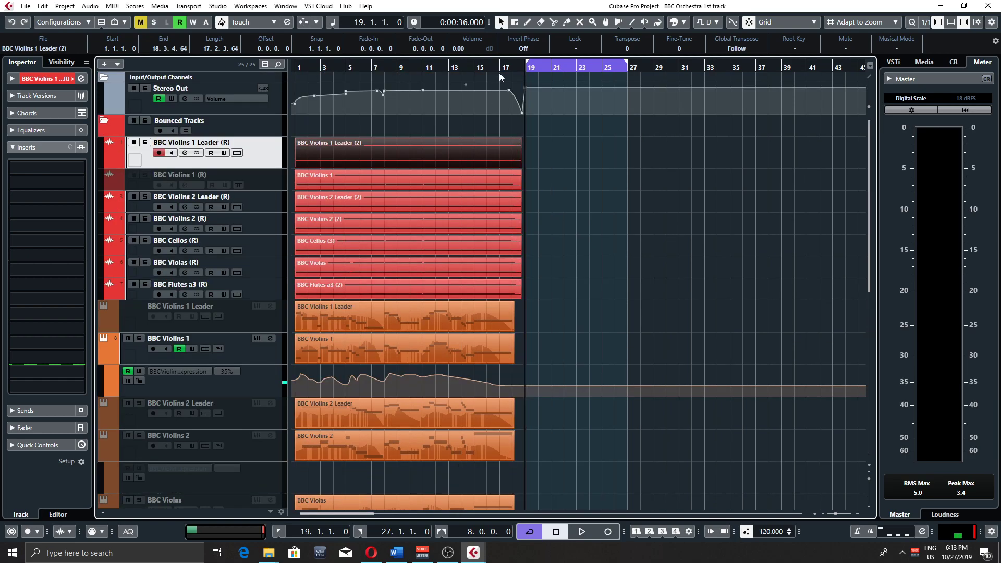
left_click_drag(518, 70, 295, 69)
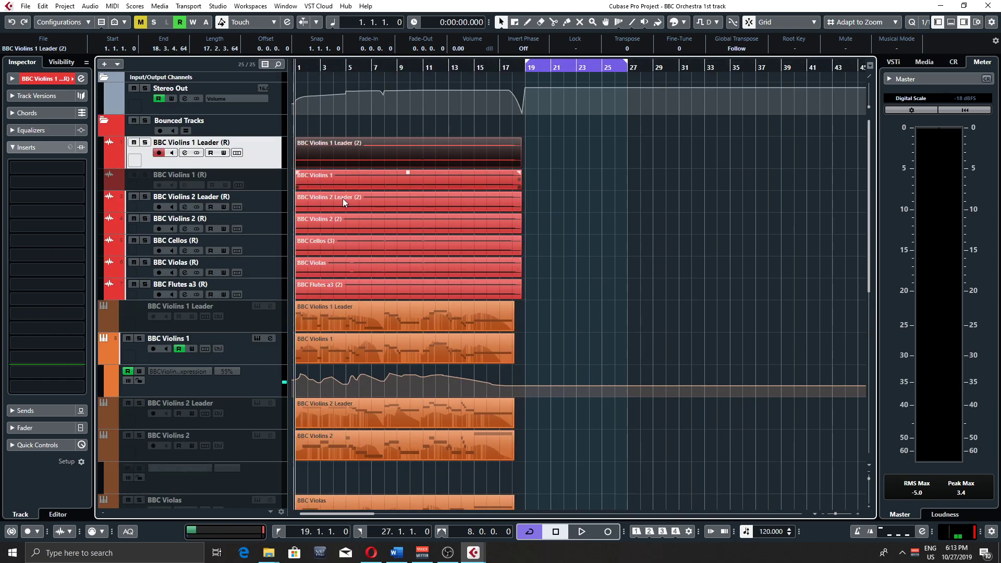
- Look over the arrangement's tracks and select the Stereo Out channel to show its inserts
scroll(431, 298, "down", 10)
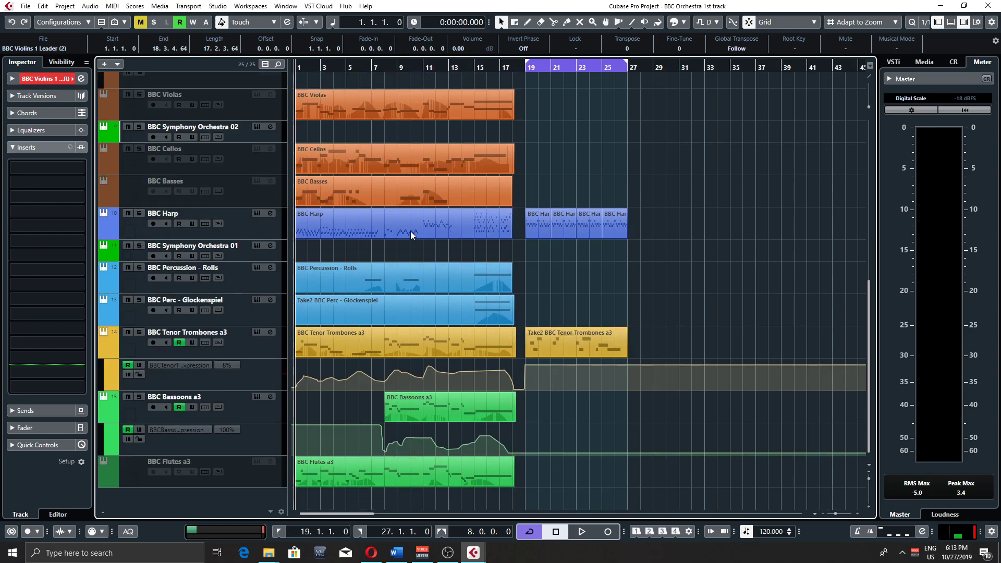
scroll(426, 243, "up", 10)
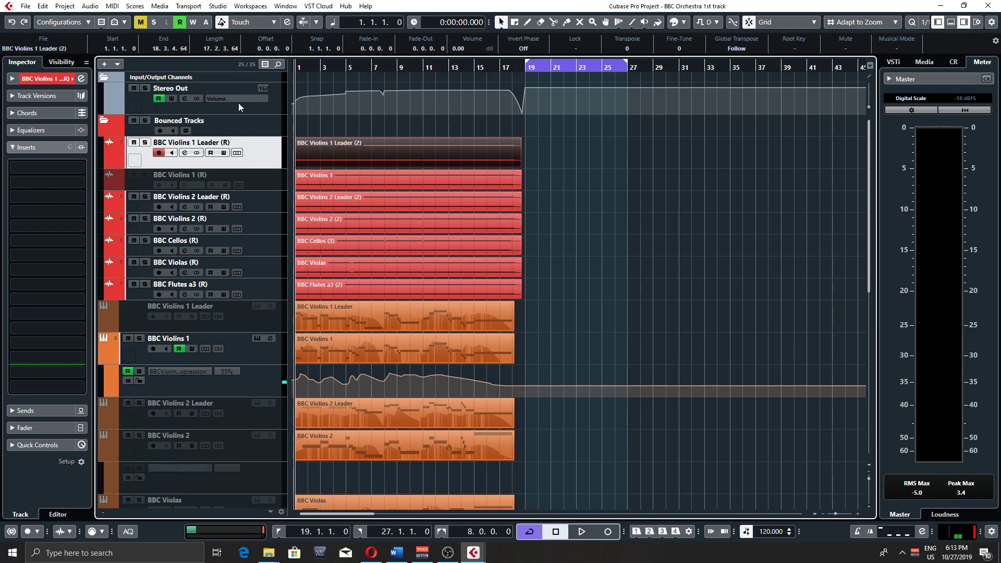
left_click(267, 105)
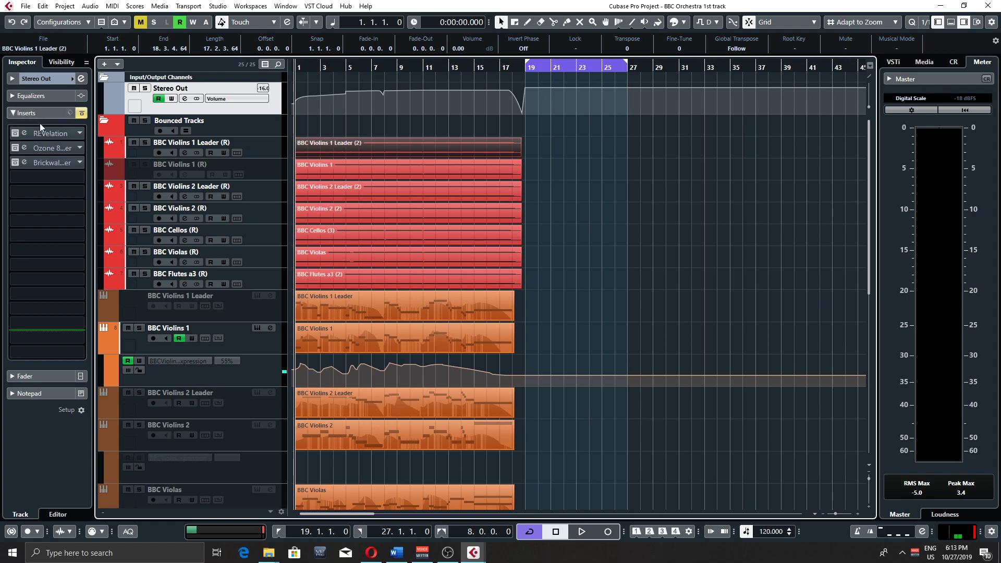
- Activate the REVelation, Ozone 8 Maximizer and Brickwall Limiter inserts on Stereo Out one by one, and bypass all three again
left_click(18, 136)
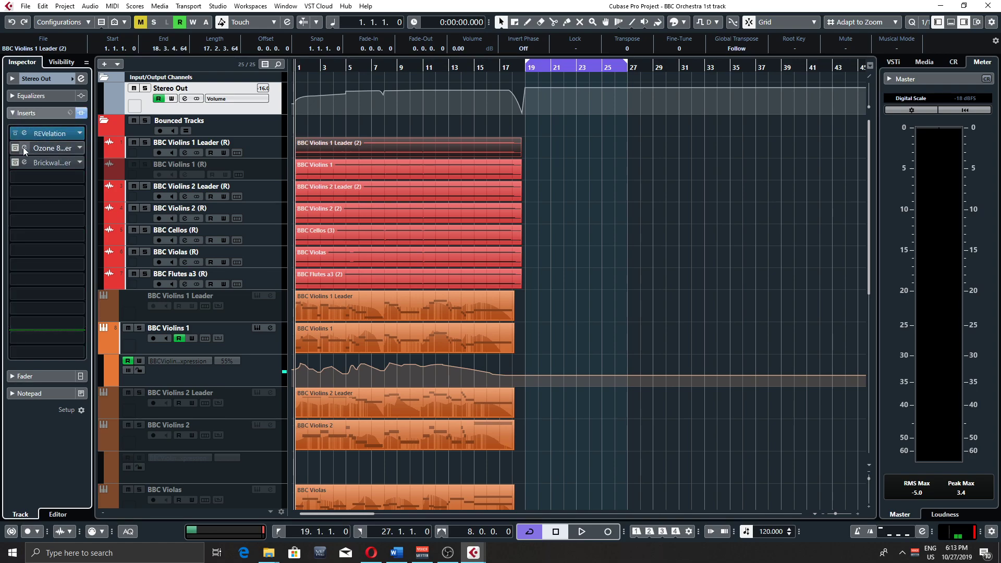
left_click(13, 147)
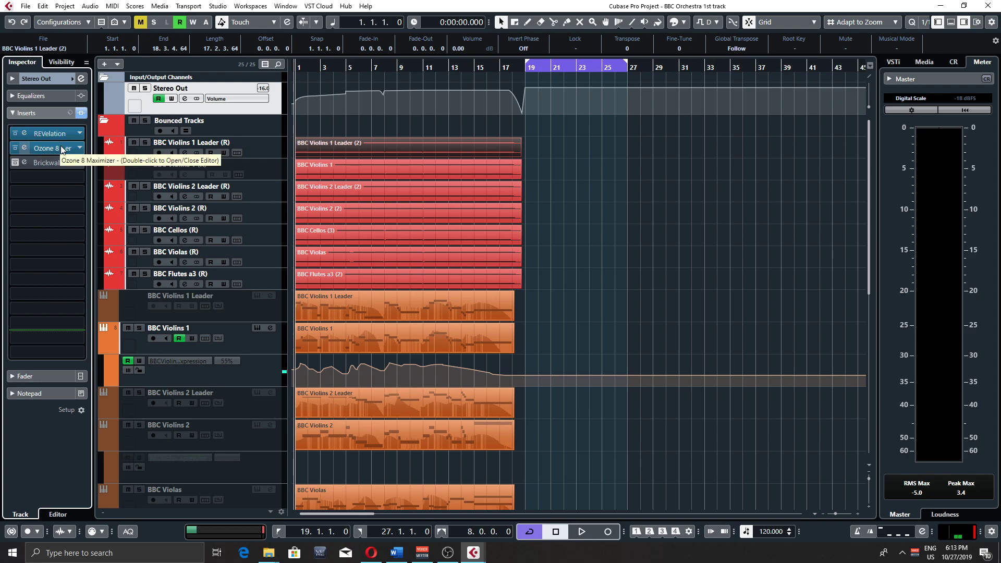
left_click(16, 163)
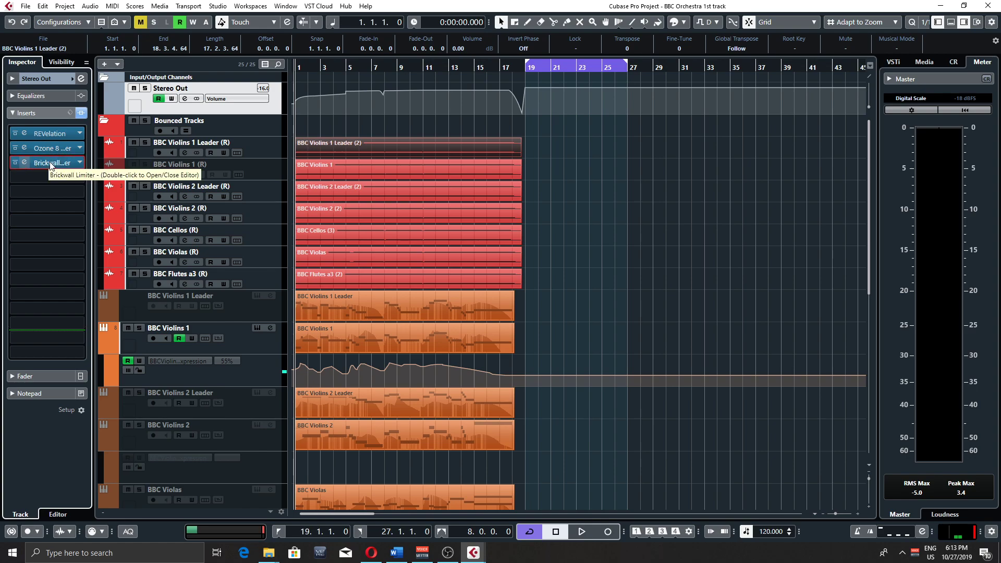
left_click(15, 134)
left_click(16, 148)
left_click(17, 163)
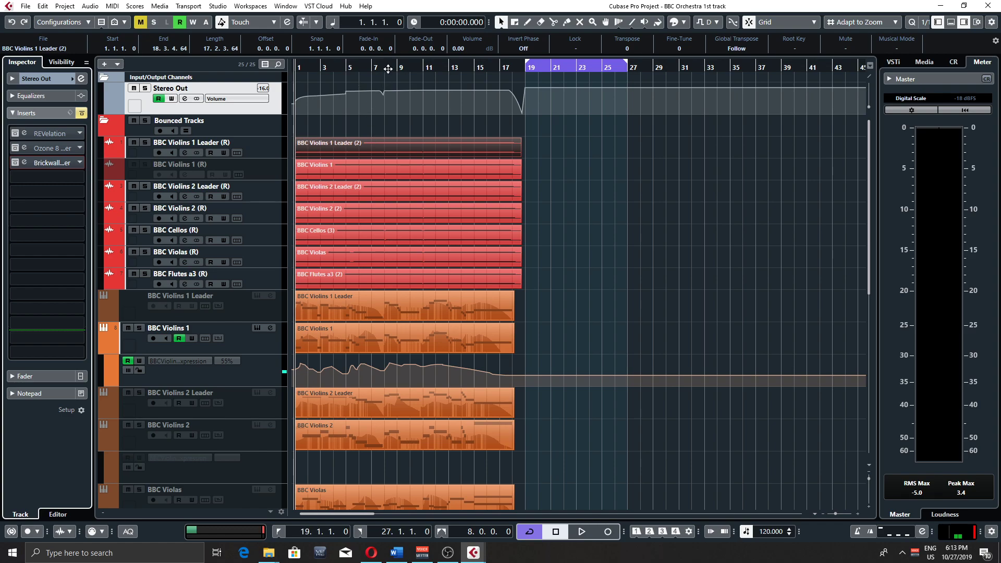
- Clear the clip selection, play the arrangement from bar 1 through bar 18 with the Stereo Out inserts bypassed, and stop playback
left_click(214, 71)
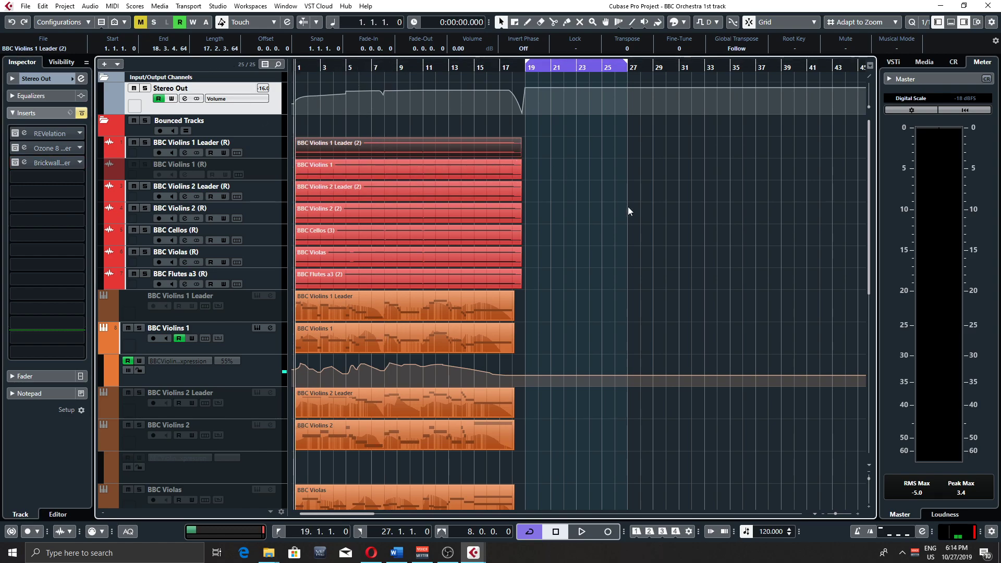
key("alt+Tab")
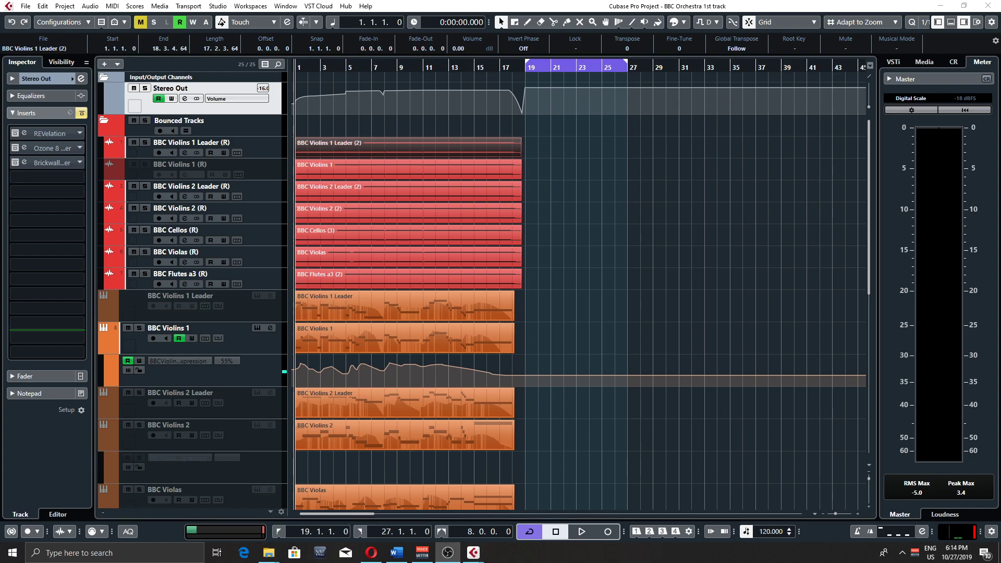
key("alt+Tab")
left_click(608, 213)
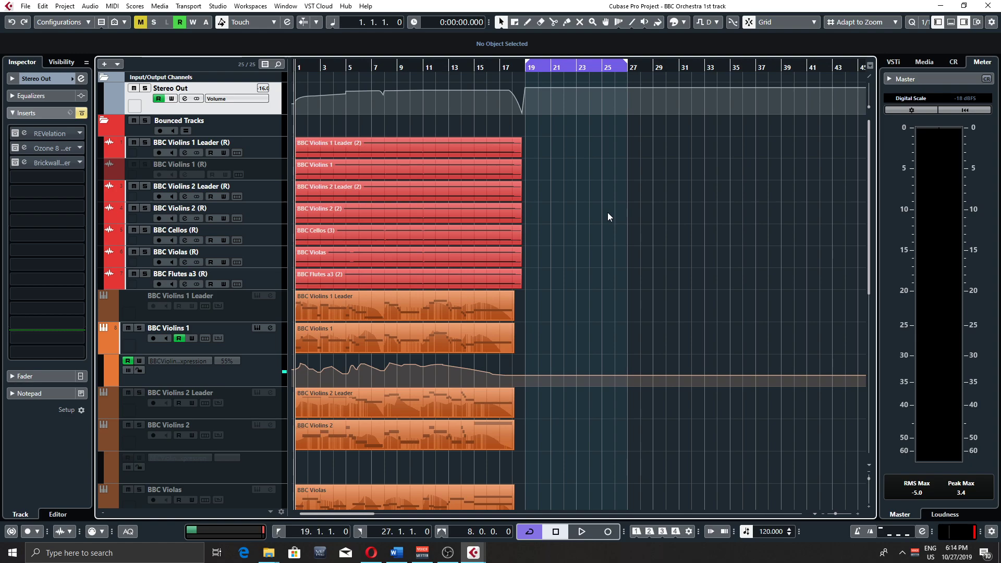
key("space")
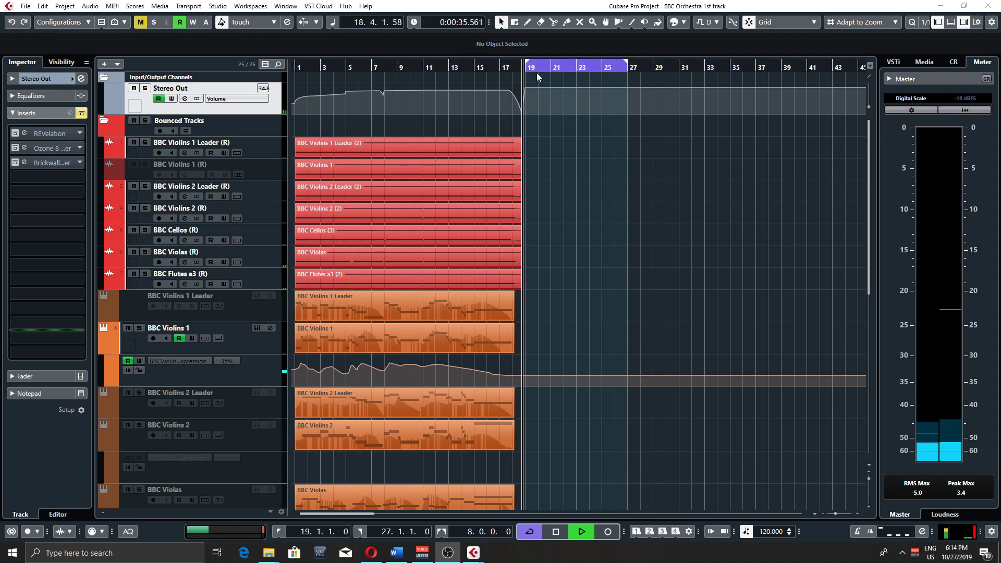
key("space")
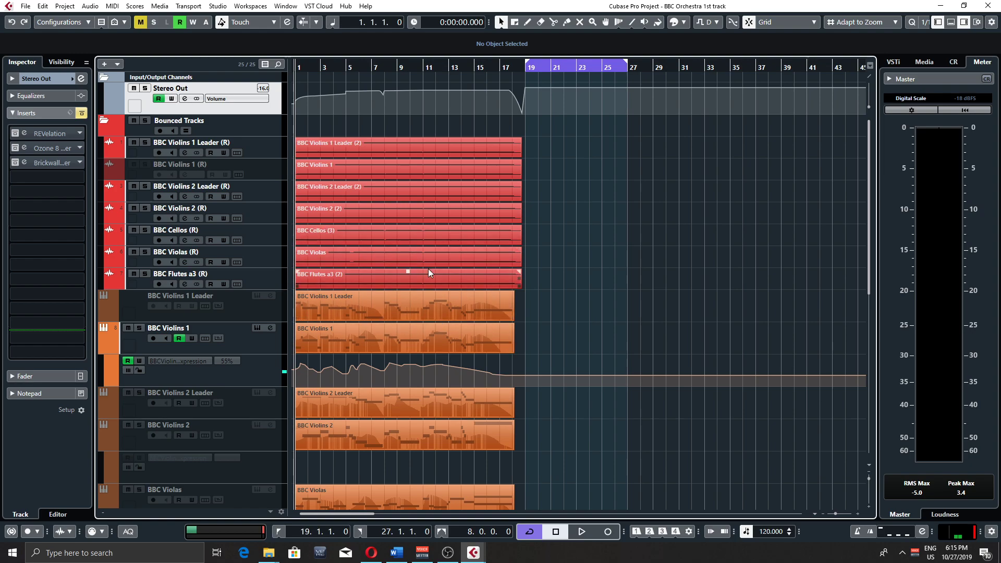
- Look through the bounced and instrument tracks and select the disabled BBC Violins 1 Leader instrument track
scroll(449, 243, "down", 2)
scroll(450, 243, "down", 3)
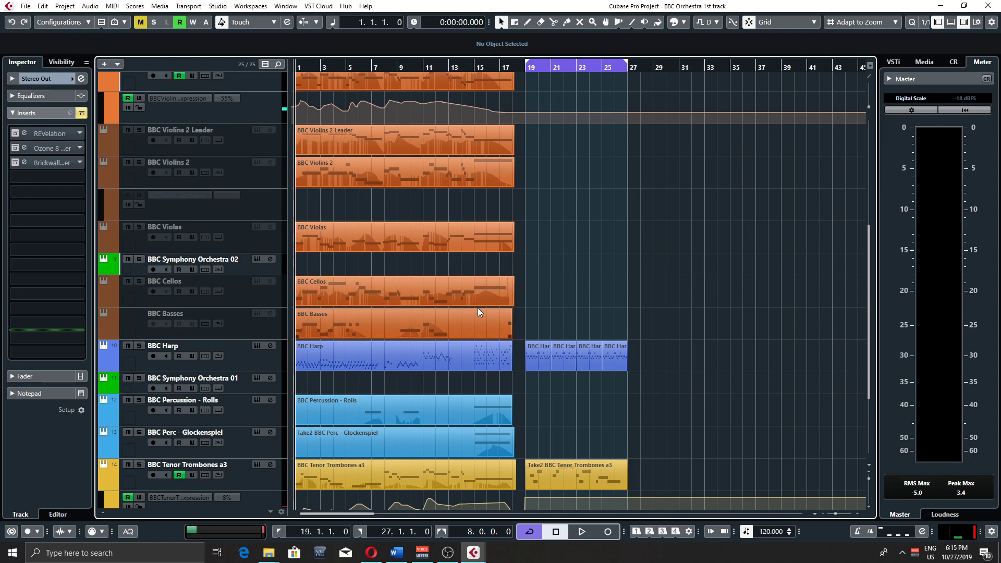
scroll(434, 288, "up", 3)
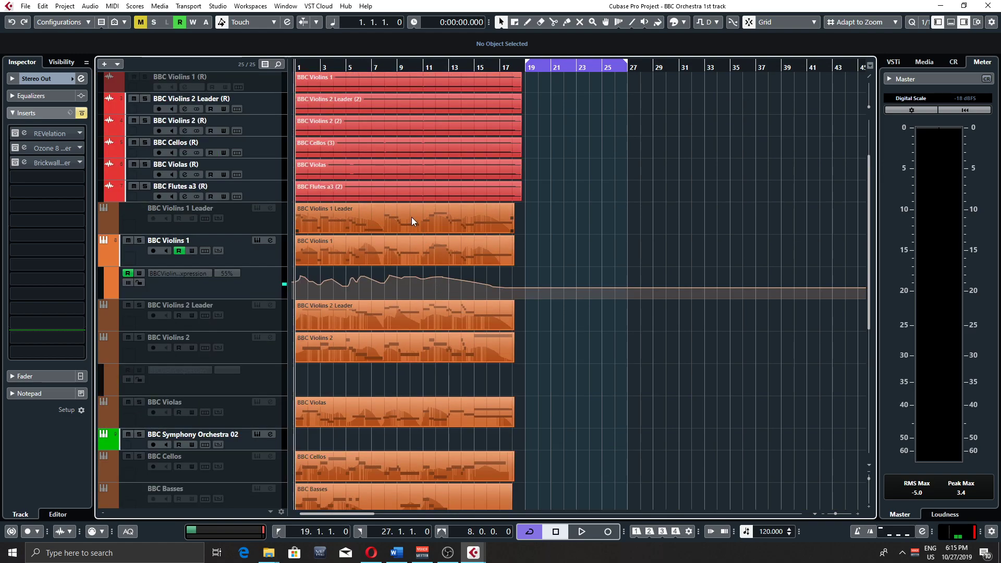
left_click(255, 217)
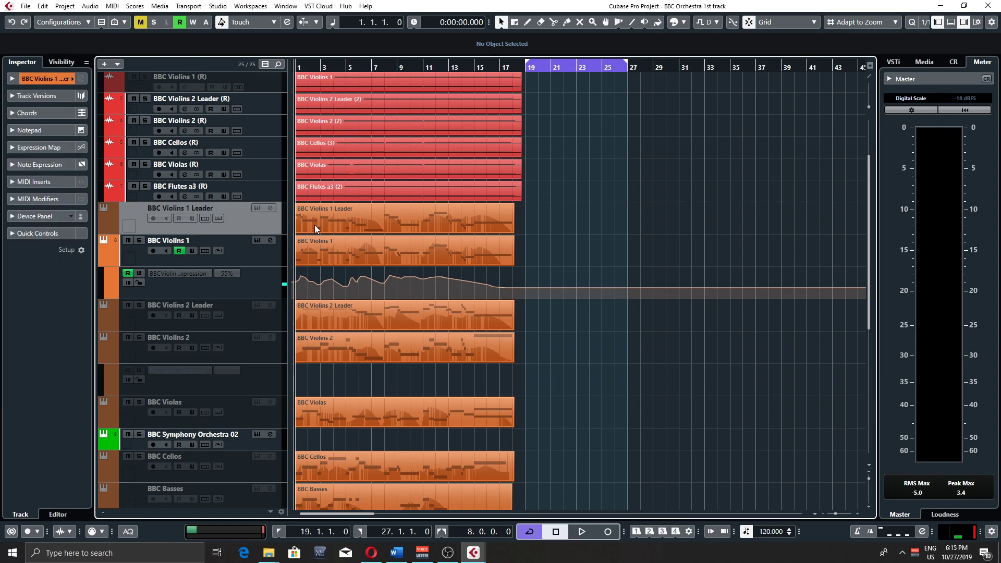
scroll(345, 224, "up", 3)
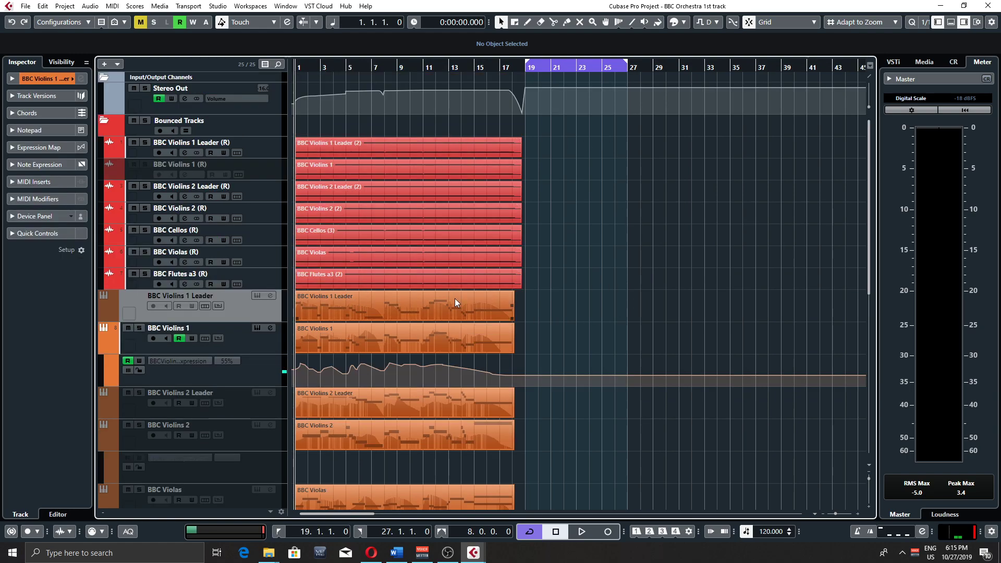
- Examine the project's string, harp, percussion, brass and woodwind instrument tracks alongside the bounced audio tracks
scroll(448, 302, "down", 5)
scroll(379, 268, "down", 2)
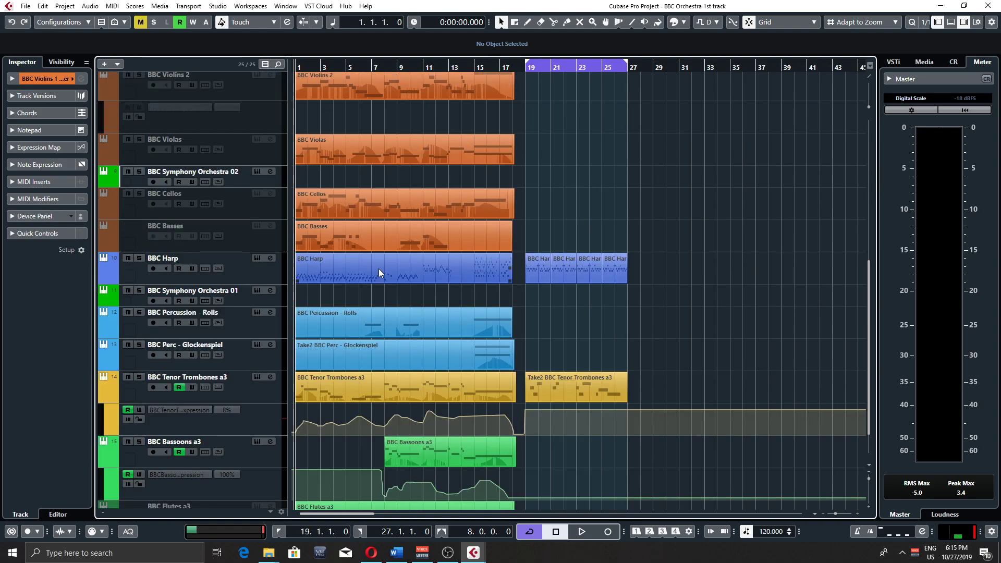
scroll(371, 292, "down", 2)
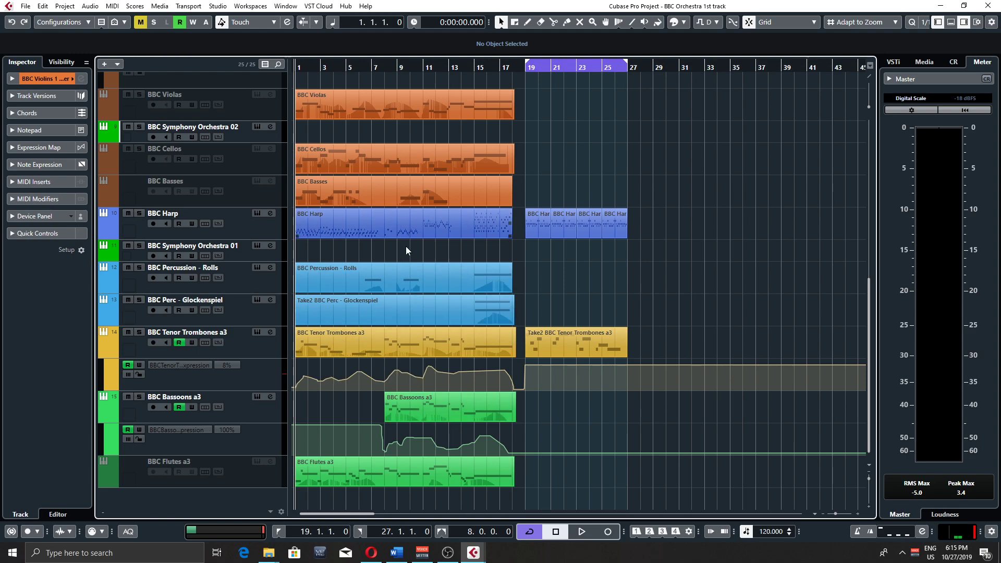
scroll(491, 371, "up", 5)
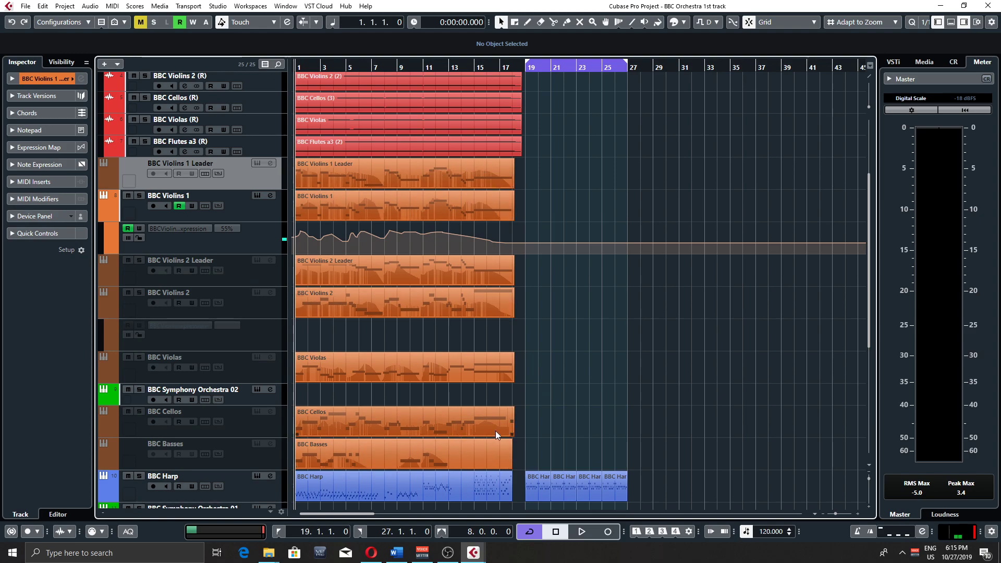
scroll(462, 410, "up", 3)
scroll(457, 413, "down", 4)
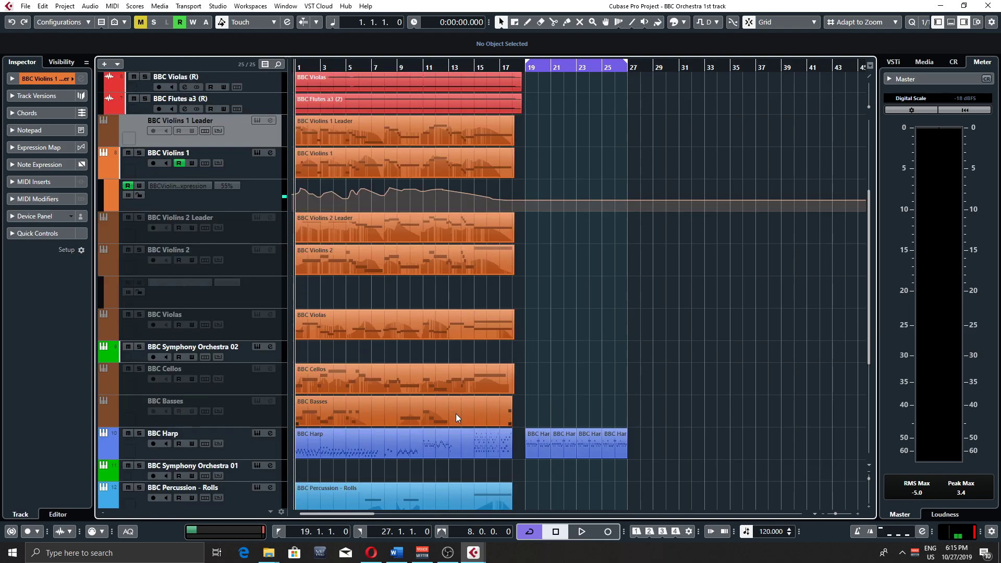
scroll(440, 408, "up", 4)
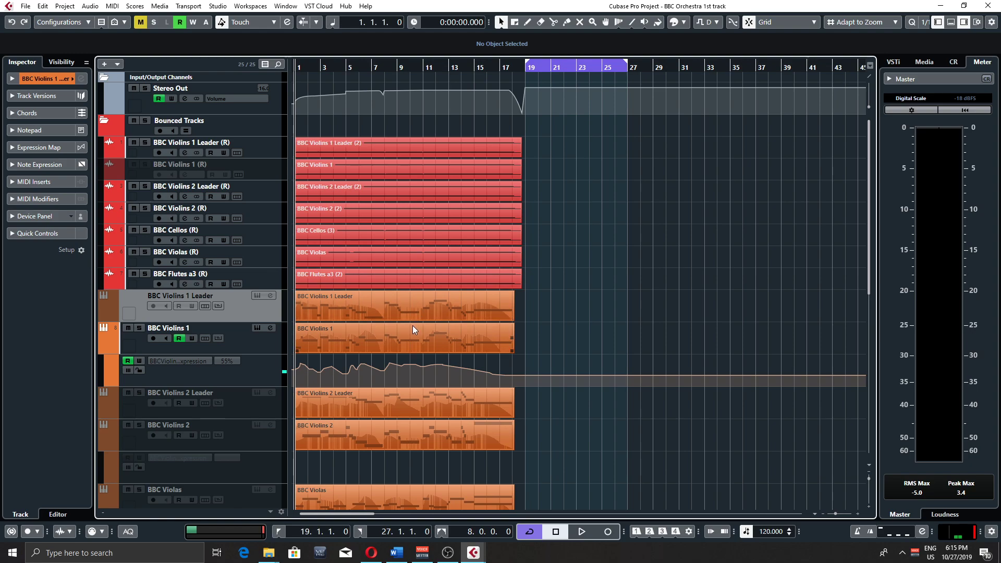
scroll(424, 336, "down", 2)
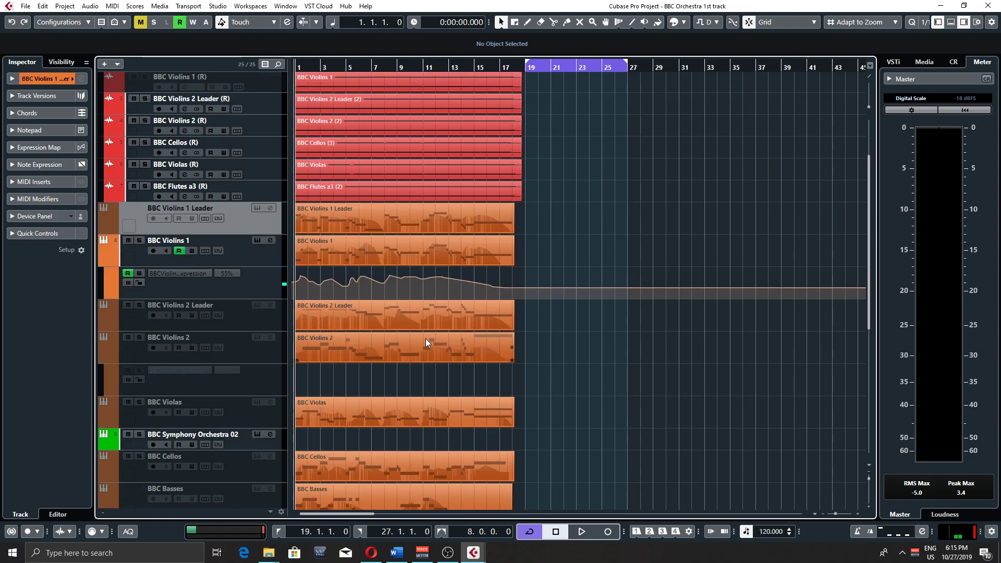
scroll(425, 339, "down", 5)
scroll(333, 292, "up", 5)
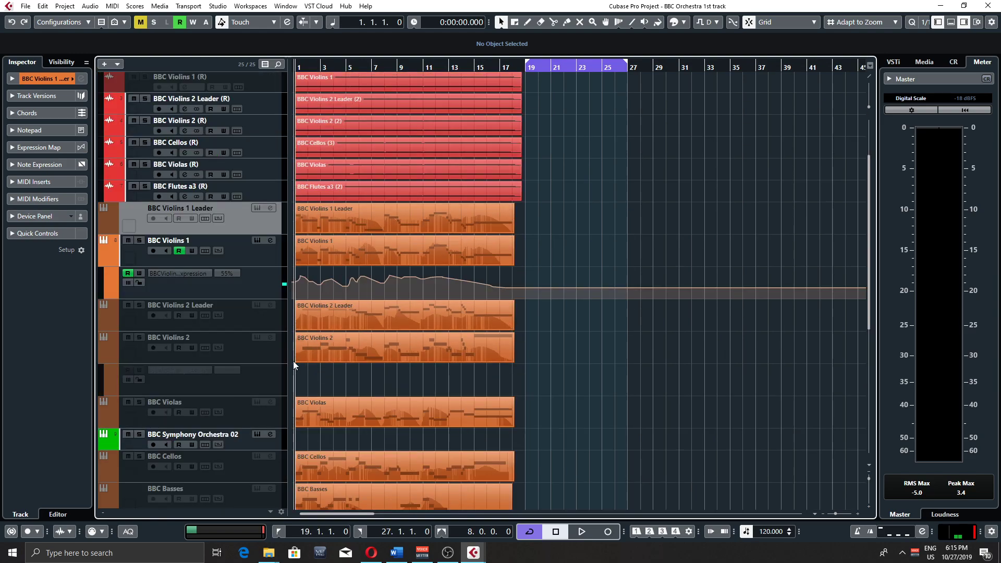
scroll(282, 324, "down", 2)
scroll(274, 281, "down", 3)
scroll(270, 269, "up", 6)
- Open the BBC Violins 1 track's instrument, review its pages of microphone signals without changing them, and close it
left_click(251, 254)
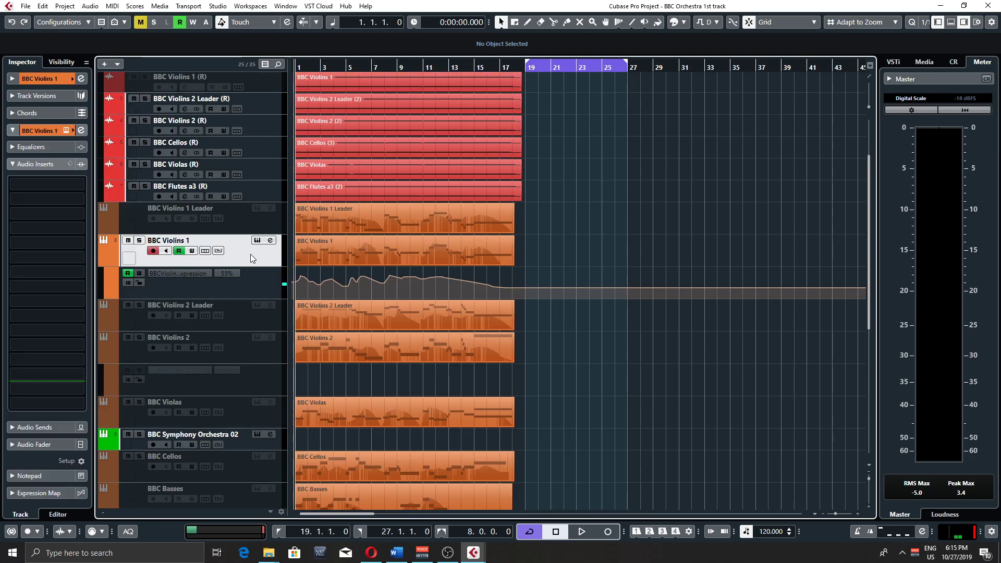
left_click(257, 240)
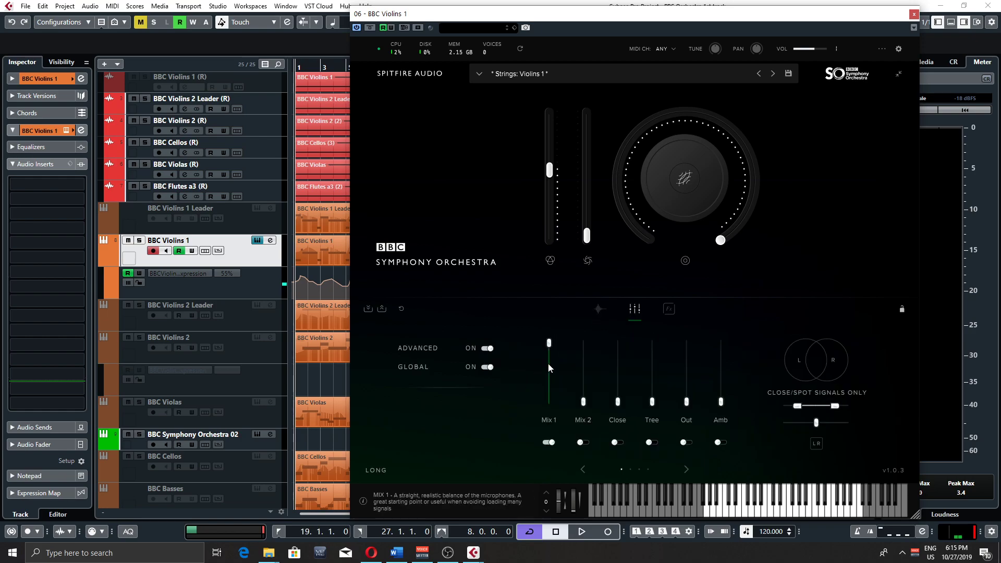
left_click(687, 472)
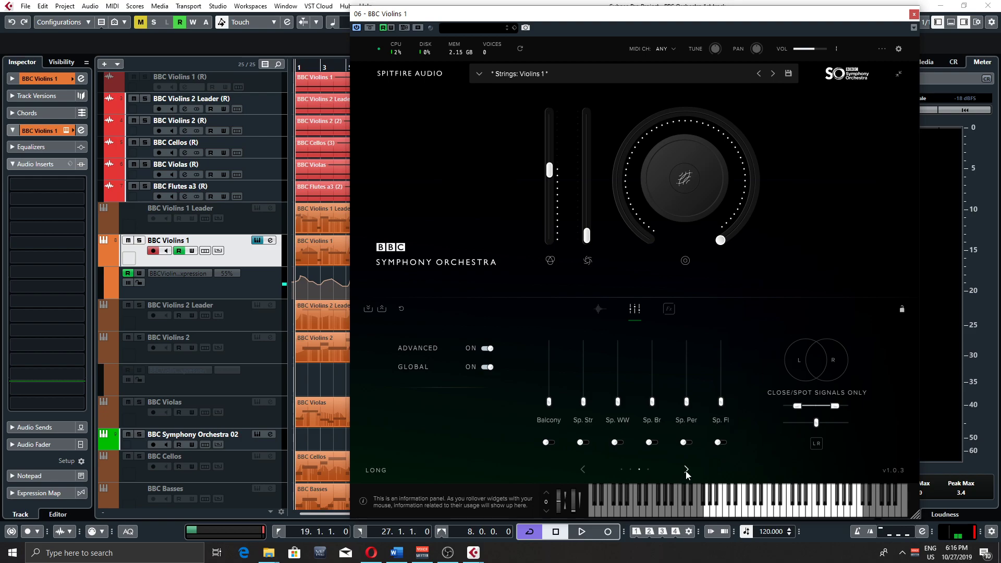
left_click(585, 470)
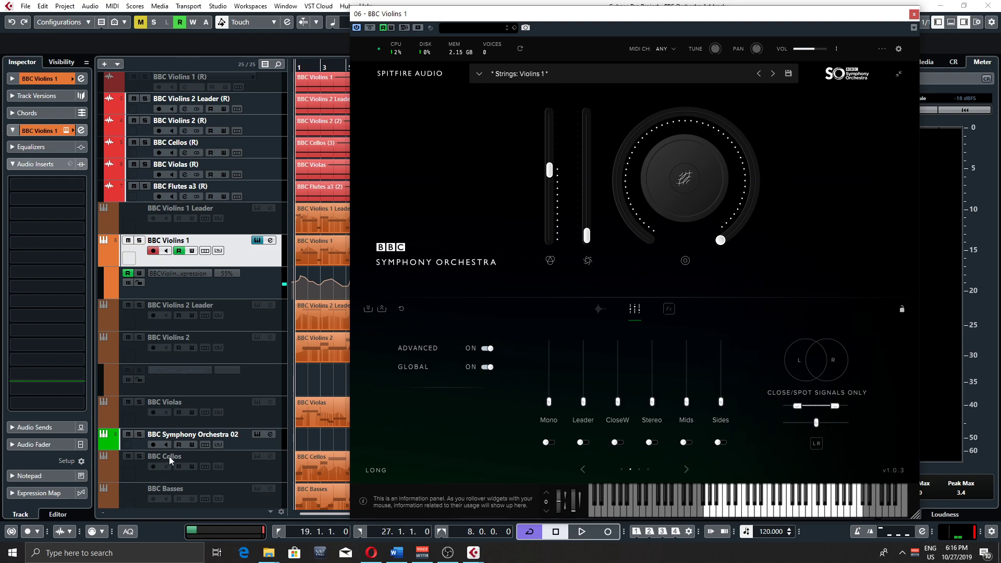
left_click(583, 469)
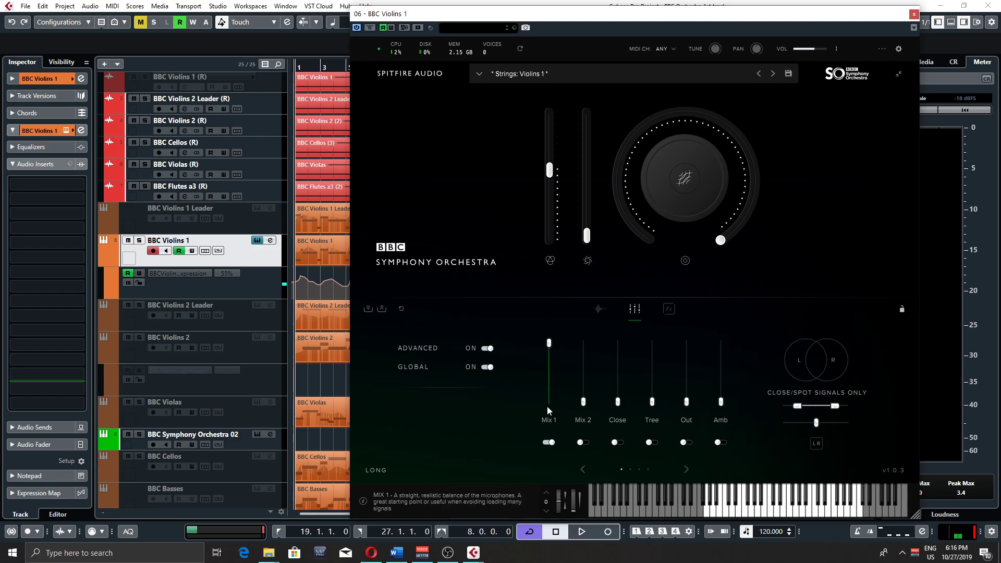
left_click(915, 15)
- Activate only the Ozone 8 Maximizer insert on Stereo Out and play the arrangement from bar 1
scroll(468, 202, "up", 3)
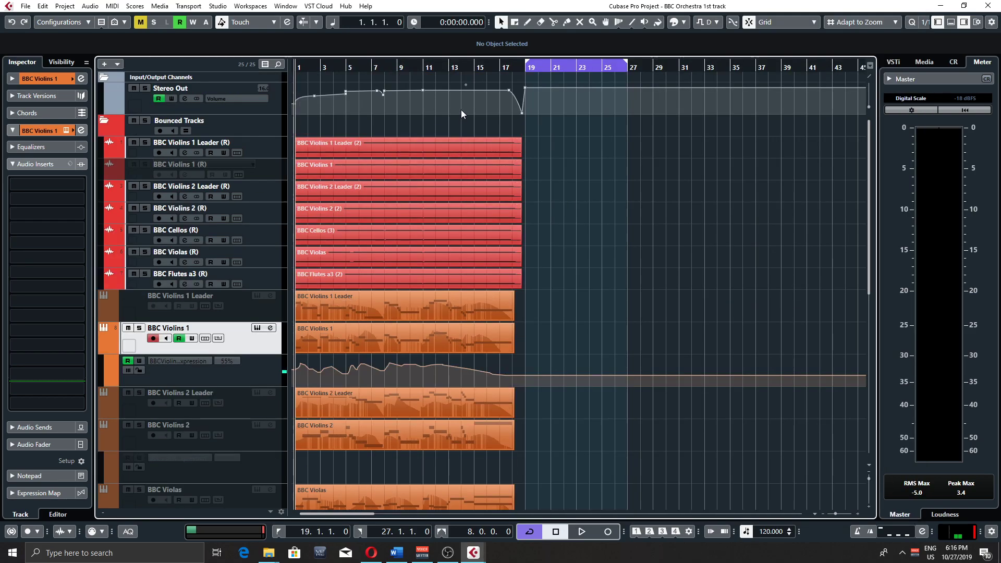
scroll(433, 313, "down", 4)
scroll(428, 248, "down", 2)
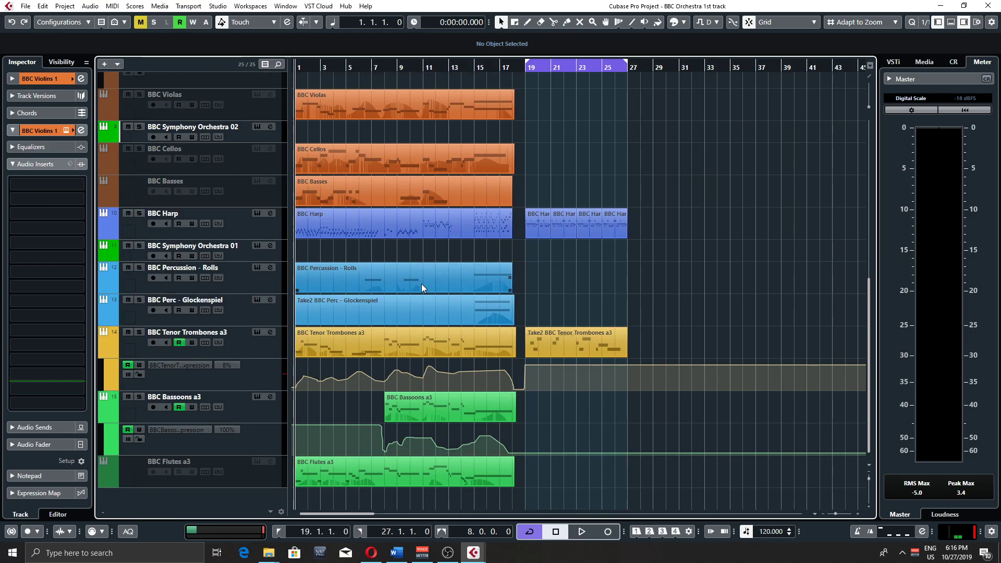
scroll(423, 282, "up", 6)
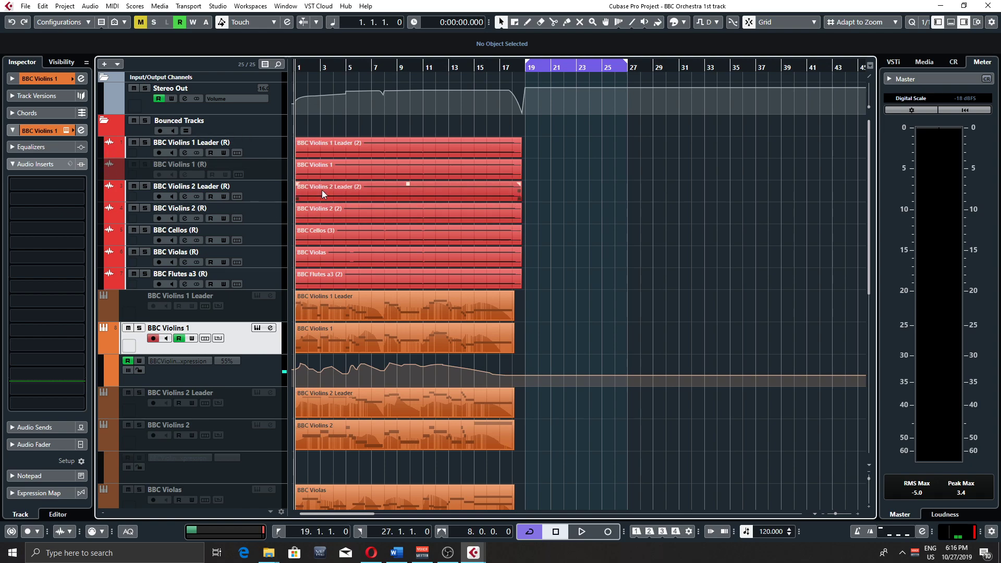
left_click(271, 109)
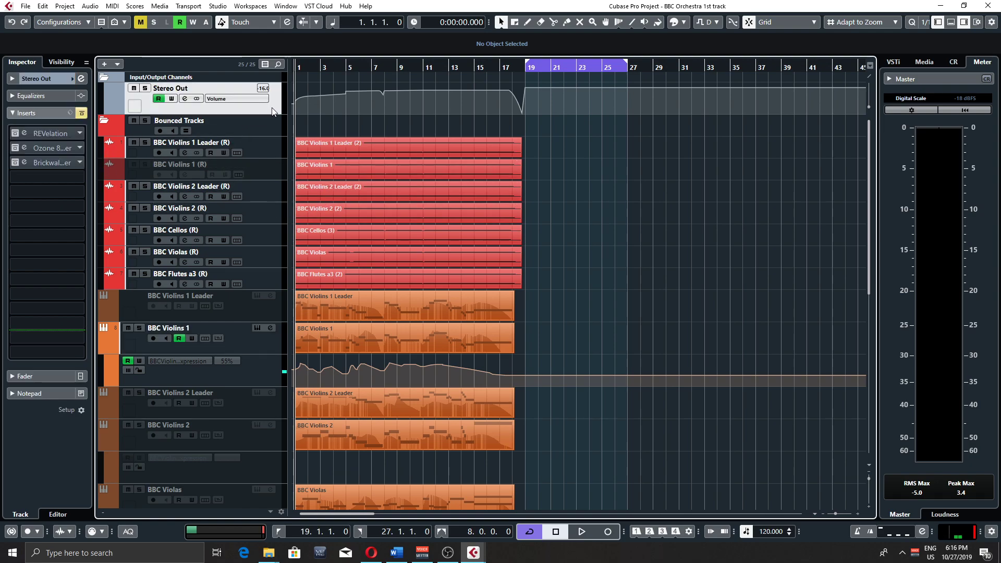
left_click(50, 148)
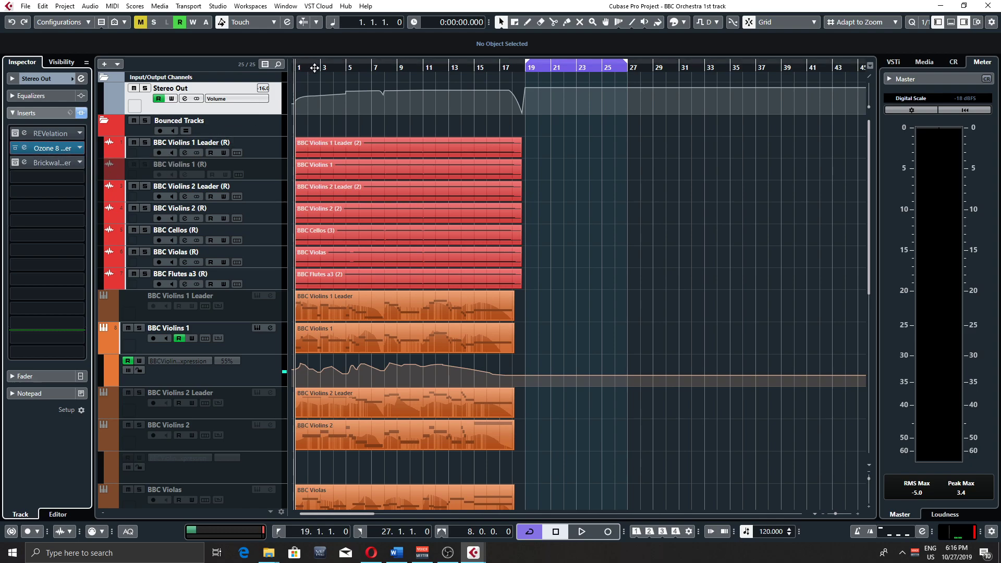
key("space")
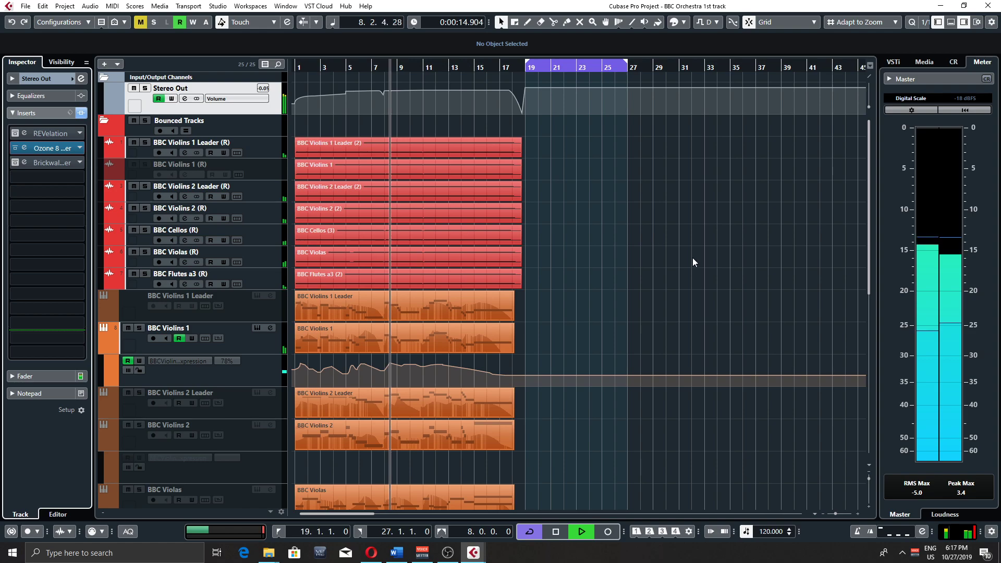
left_click(396, 553)
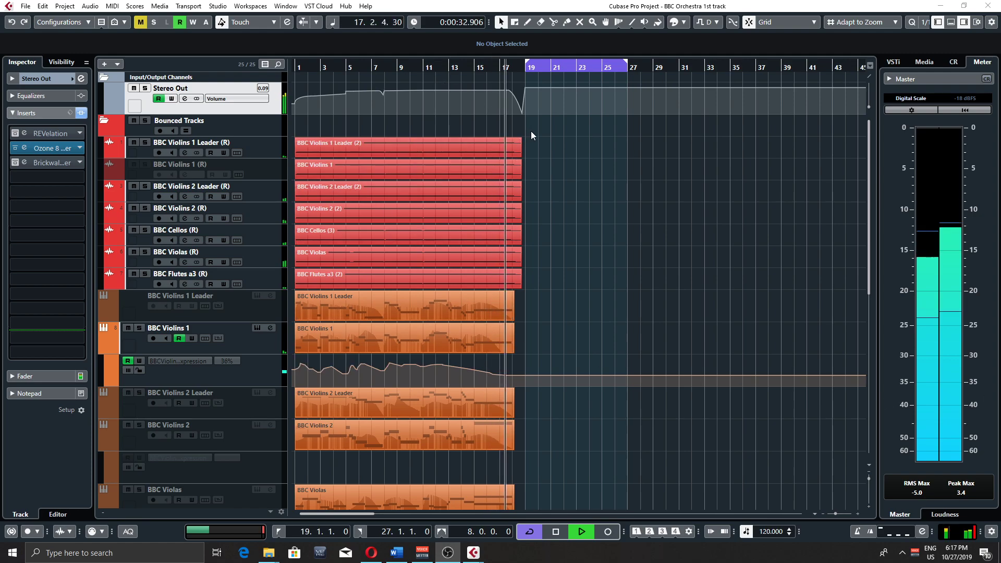
- Stop the arrangement's playback and open the BBC Violins 1 track's instrument, placed clear of the track list
left_click(567, 161)
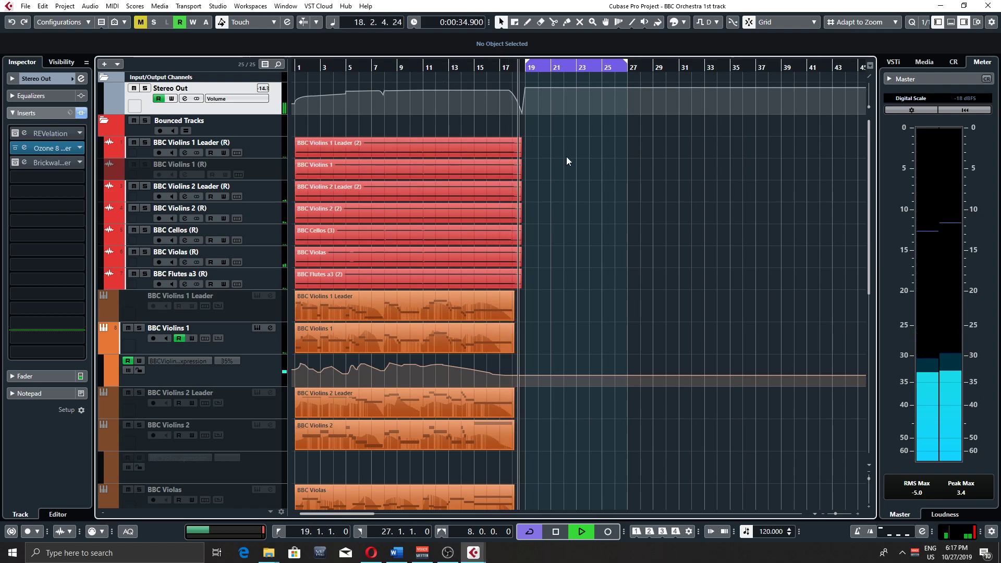
key("space")
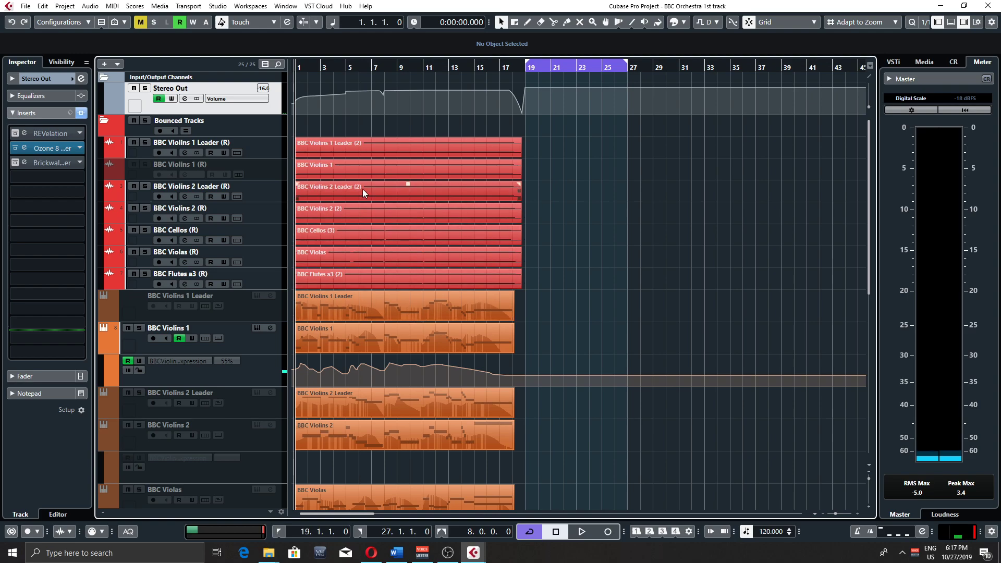
scroll(395, 252, "down", 5)
scroll(393, 252, "up", 2)
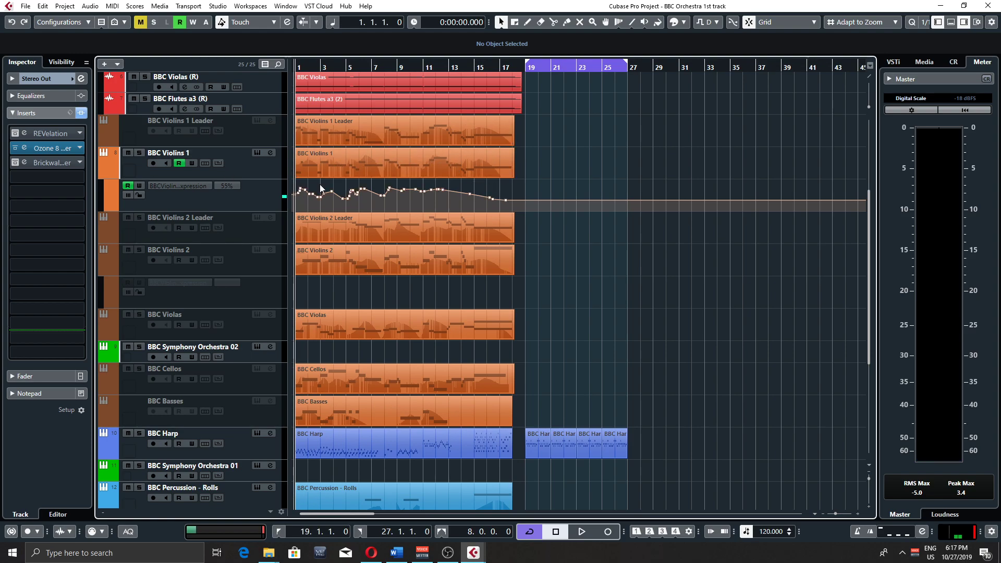
left_click(239, 166)
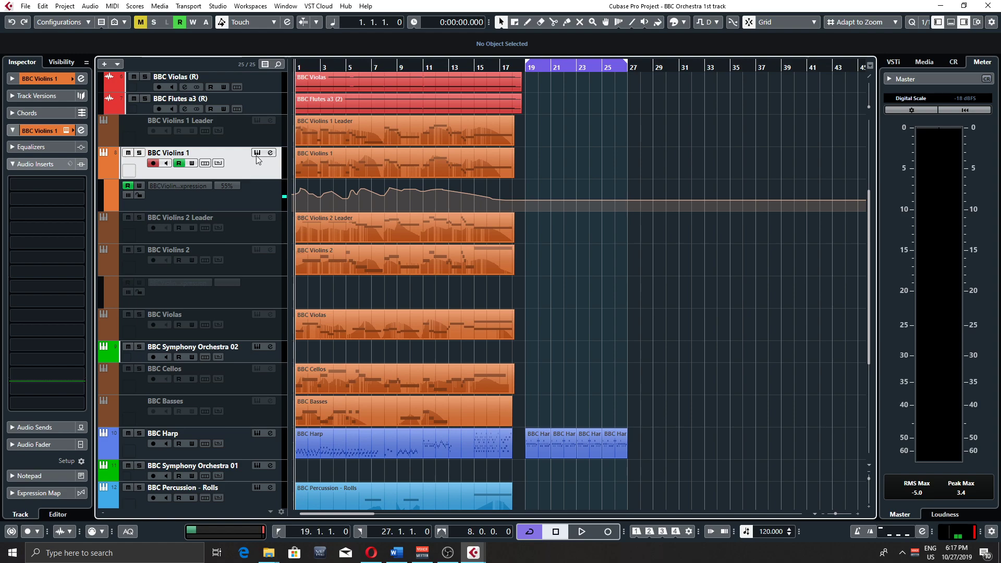
left_click(257, 154)
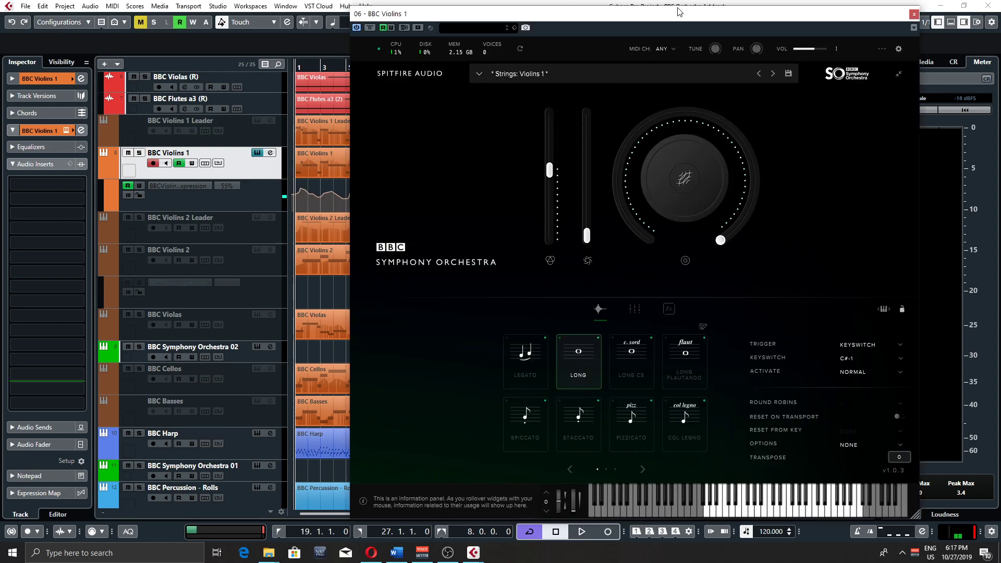
left_click_drag(678, 13, 714, 31)
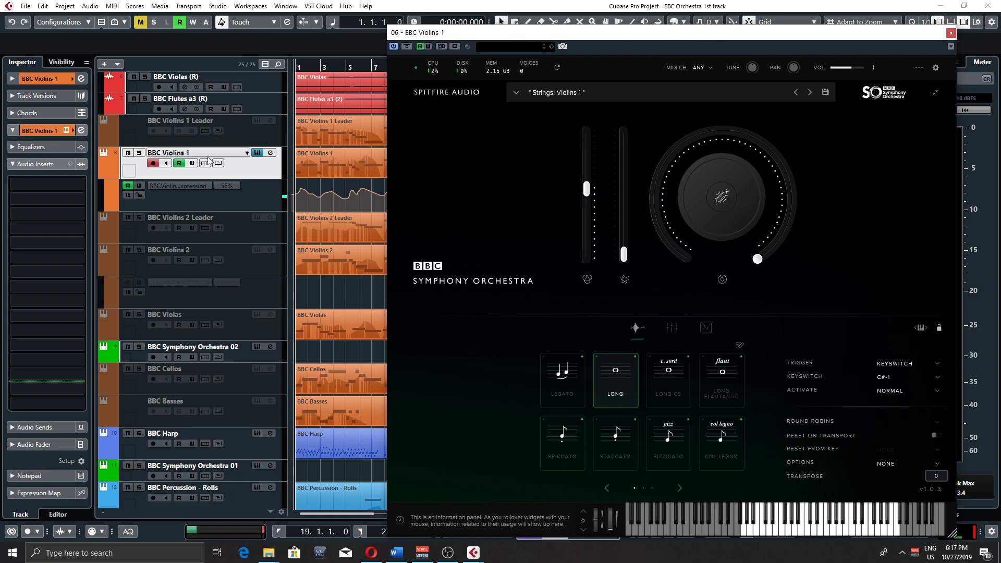
- Solo the BBC Violins 1 track, play it from bar 1 while watching the instrument's two sliders, and close the instrument after stopping
left_click(140, 153)
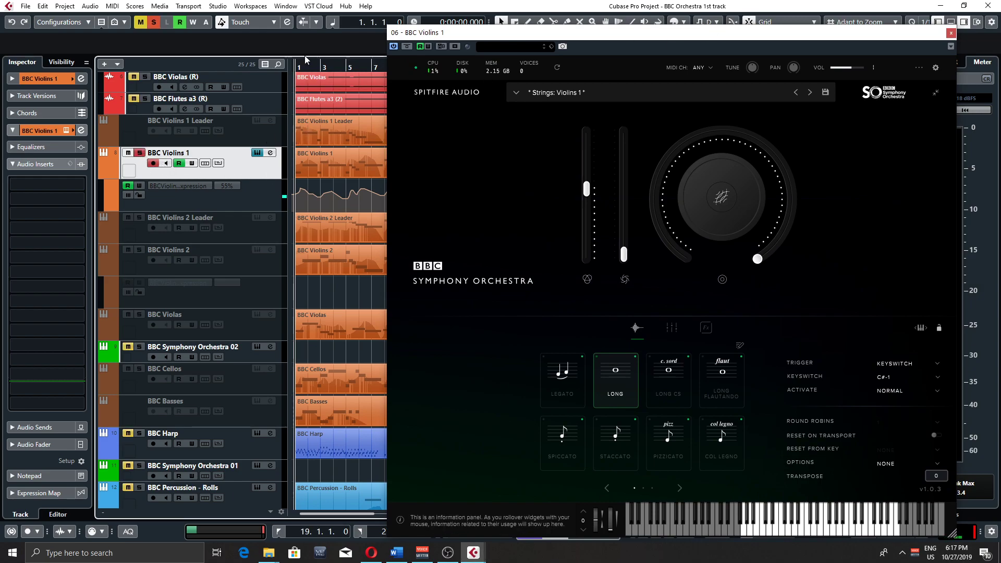
key("space")
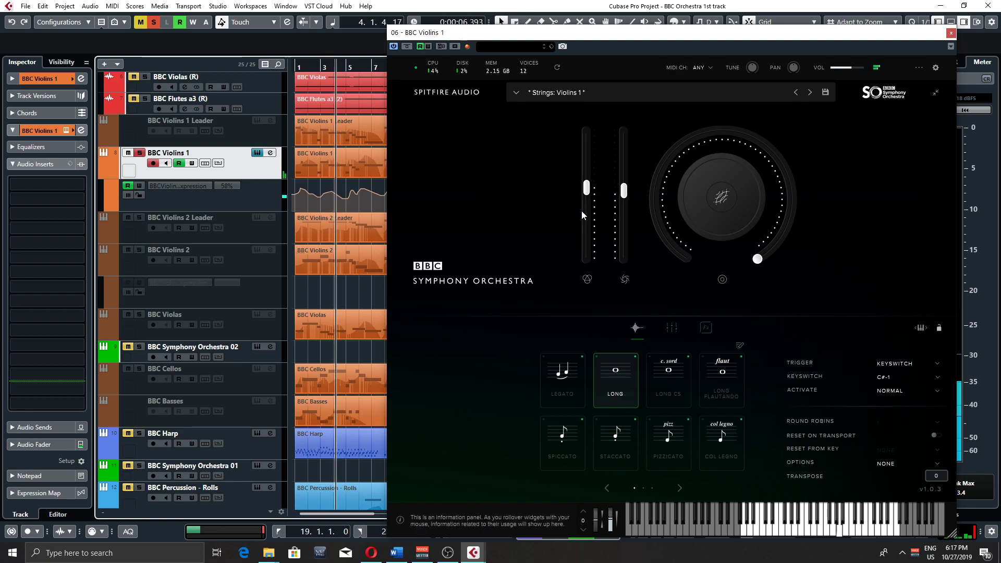
mouse_move(587, 183)
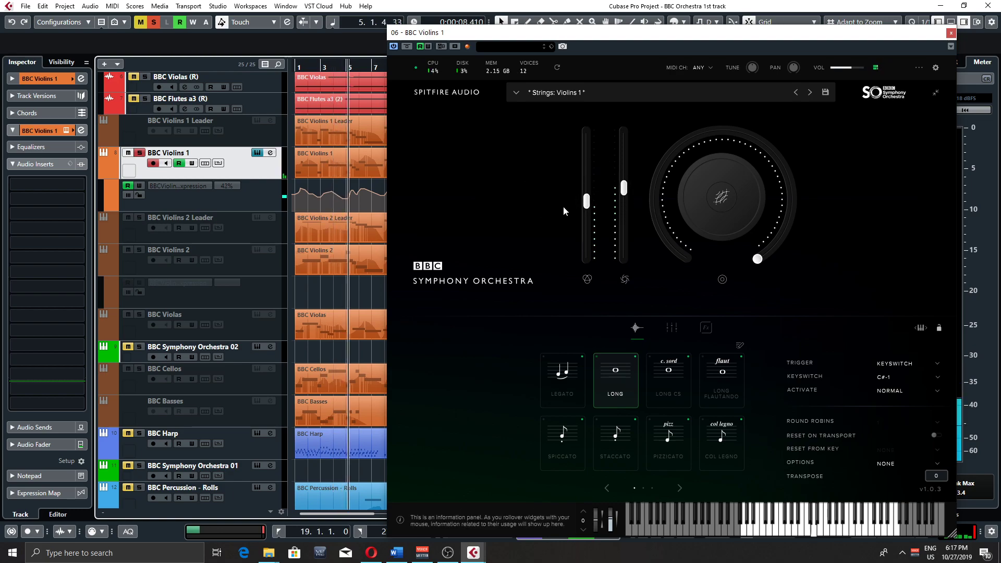
mouse_move(627, 193)
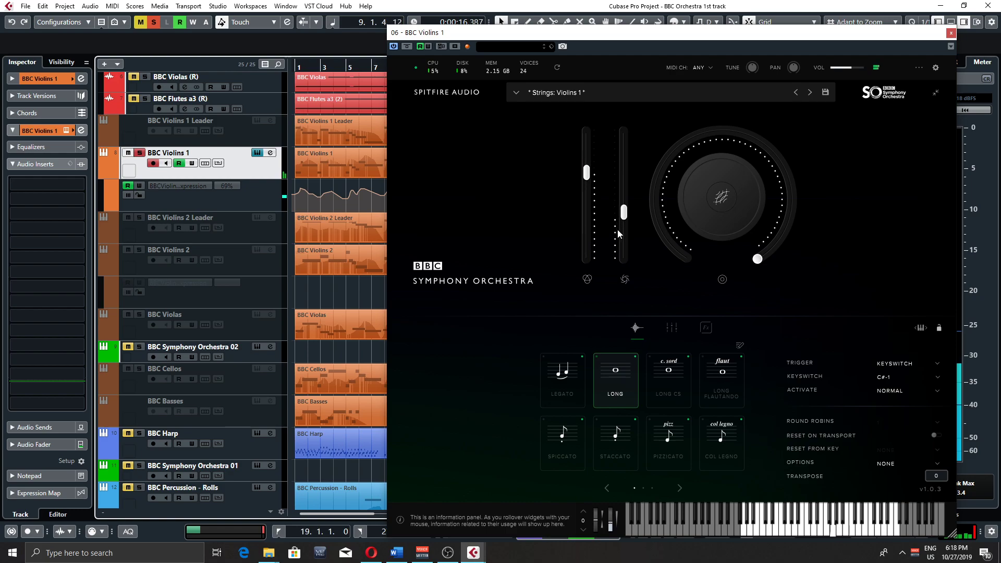
mouse_move(625, 229)
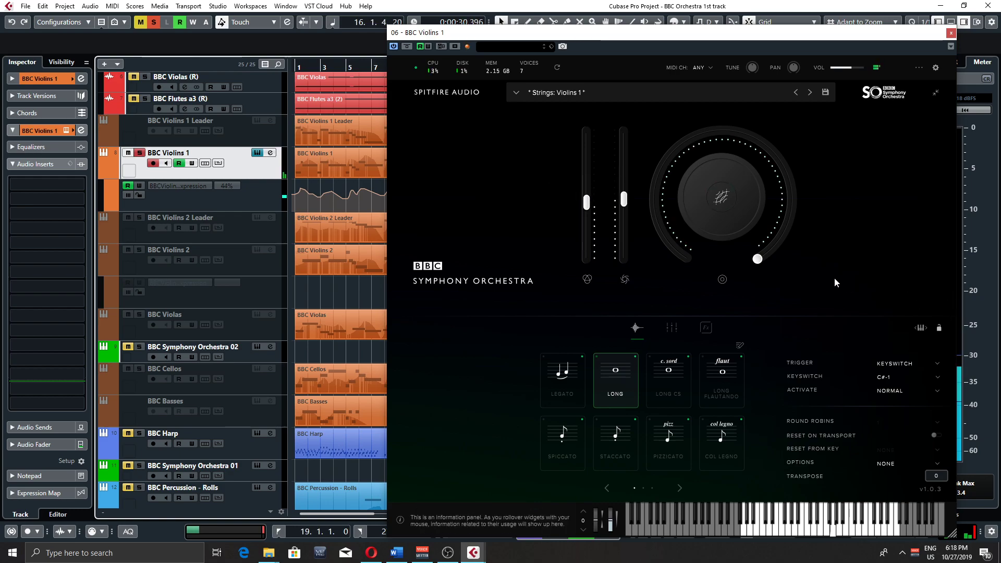
key("space")
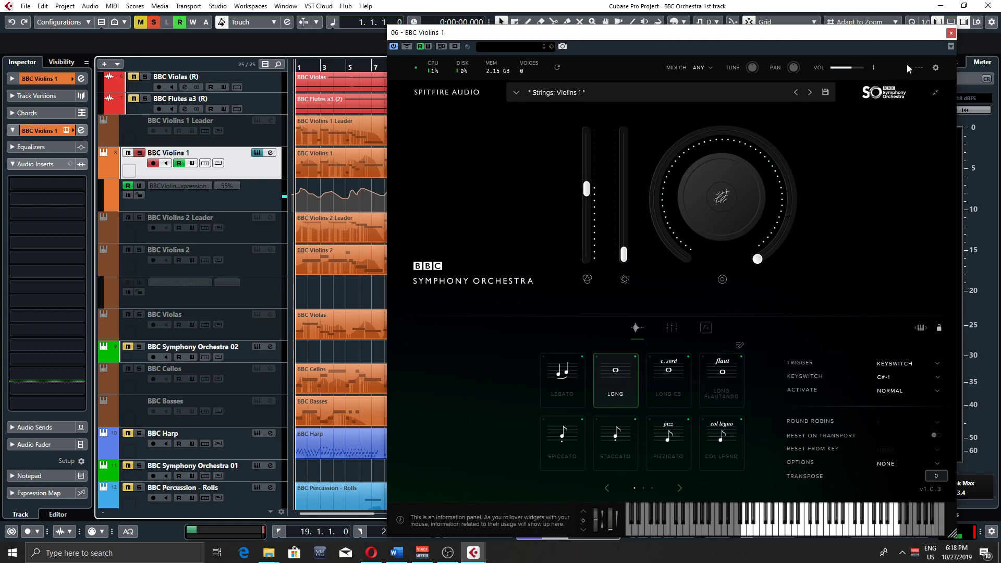
left_click(951, 36)
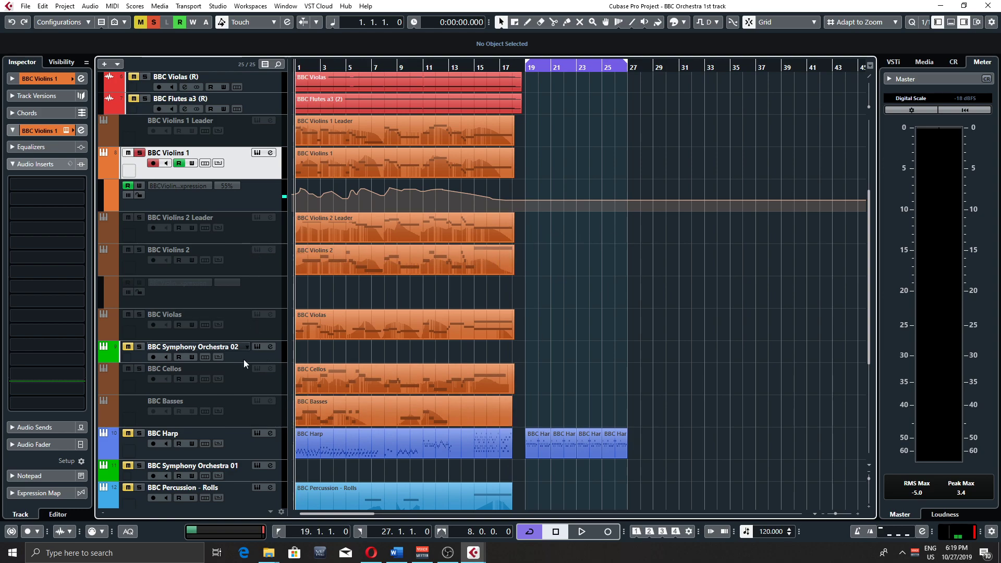
- Open the BBC Symphony Orchestra 02 track's instrument and browse its full preset list across the orchestral sections
left_click(261, 349)
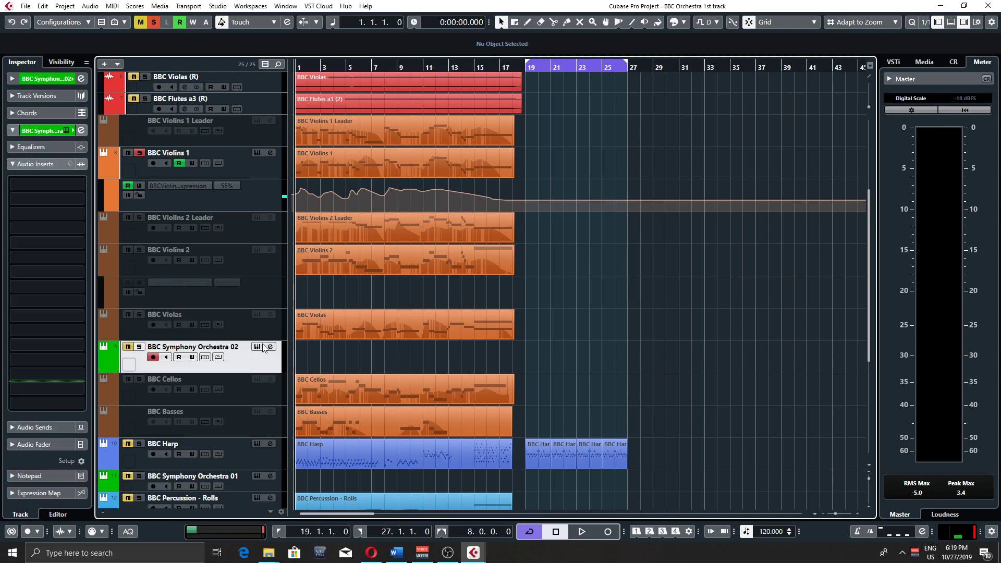
left_click(257, 349)
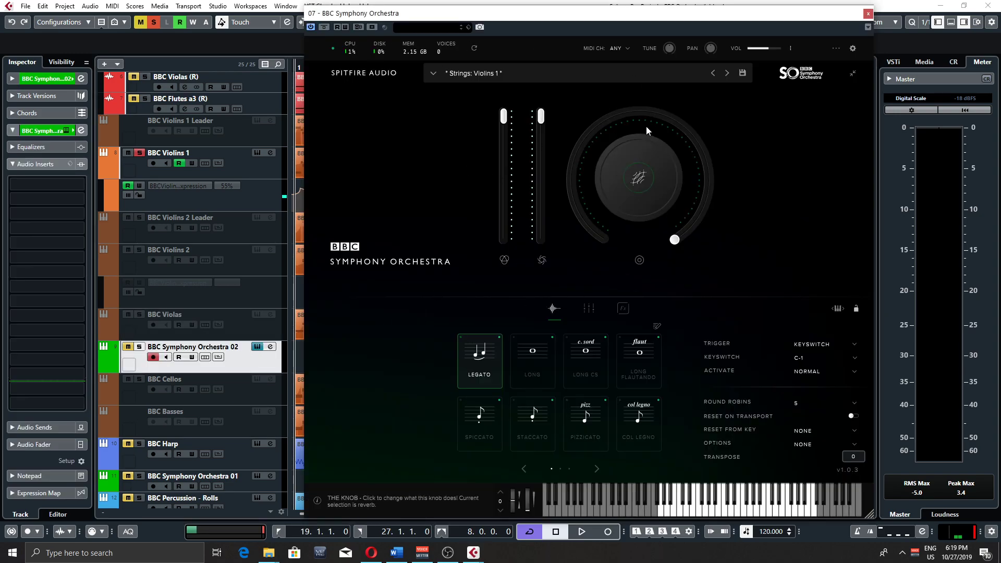
left_click(653, 77)
scroll(652, 172, "down", 2)
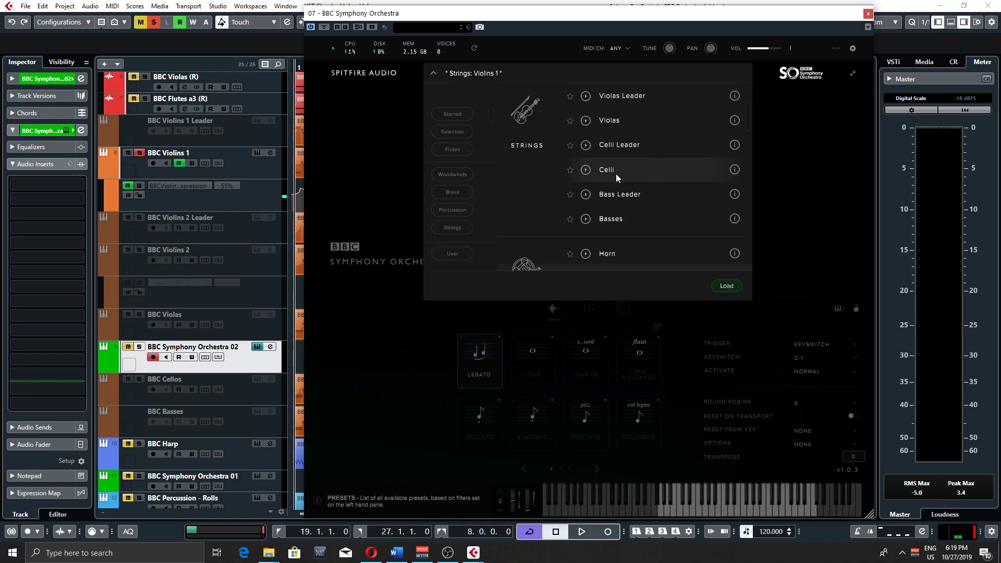
scroll(629, 165, "down", 3)
scroll(630, 172, "down", 10)
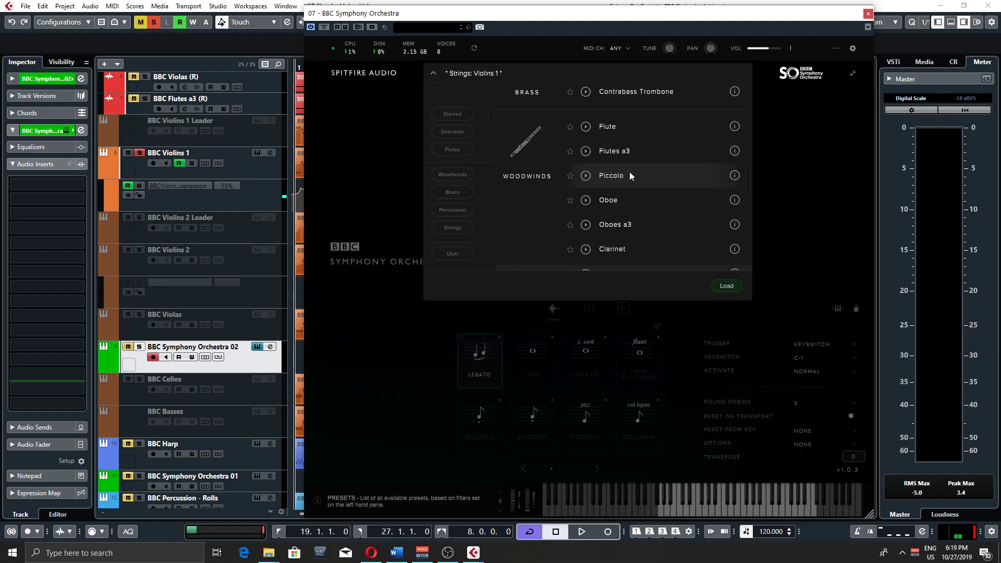
scroll(661, 218, "up", 7)
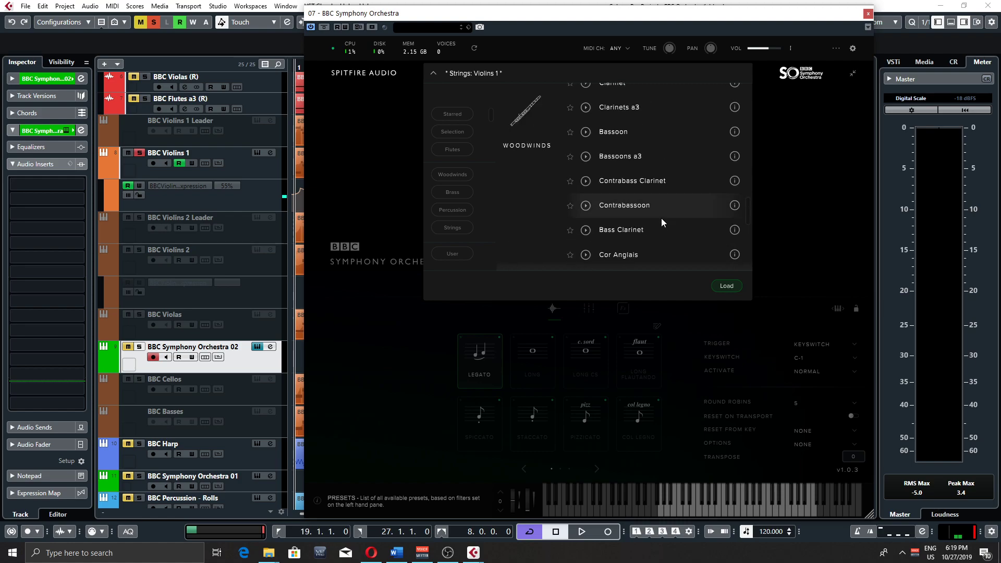
scroll(658, 215, "up", 8)
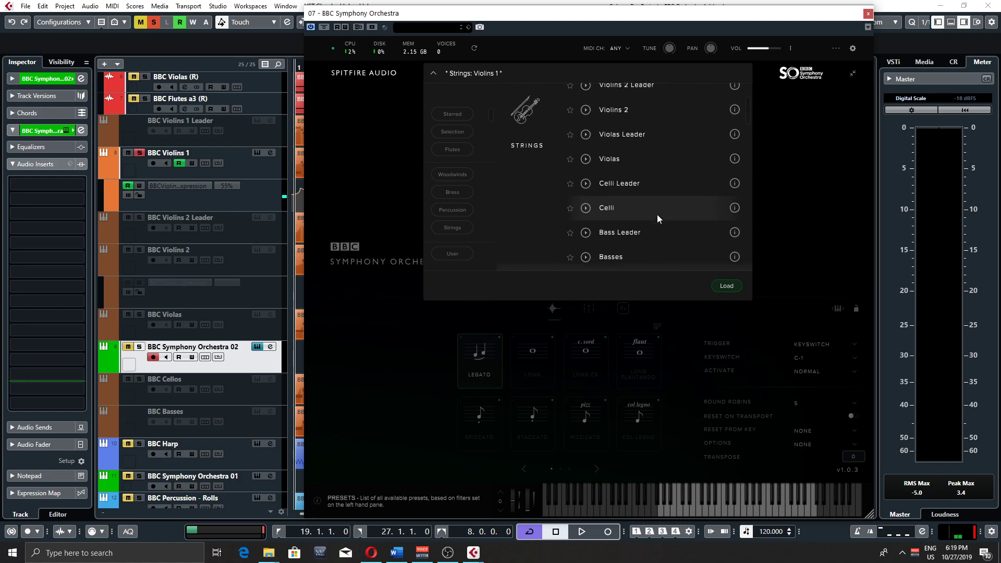
- Filter the preset list by Woodwinds and by Brass, looking through each section's instruments
left_click(452, 174)
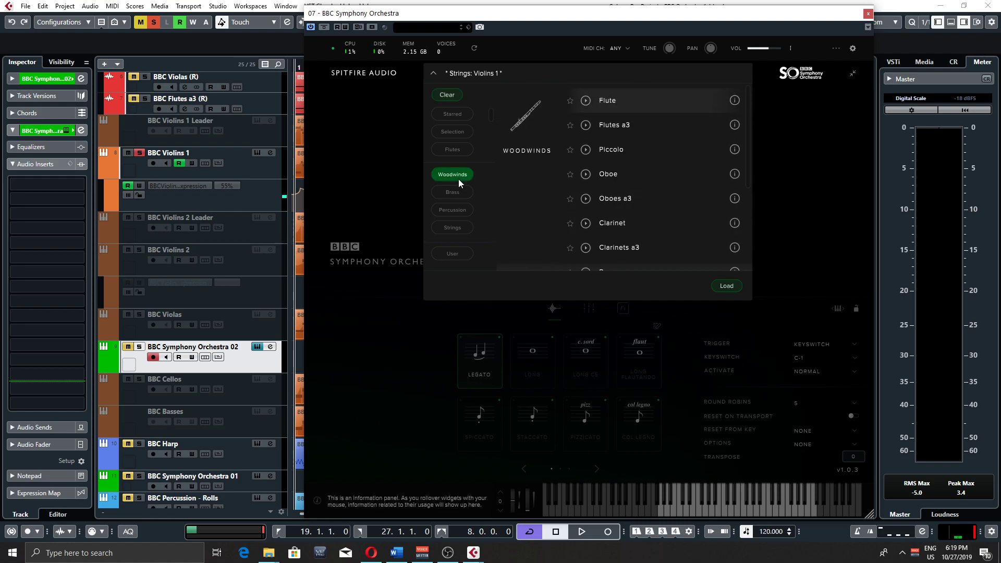
scroll(678, 153, "down", 3)
scroll(664, 183, "up", 3)
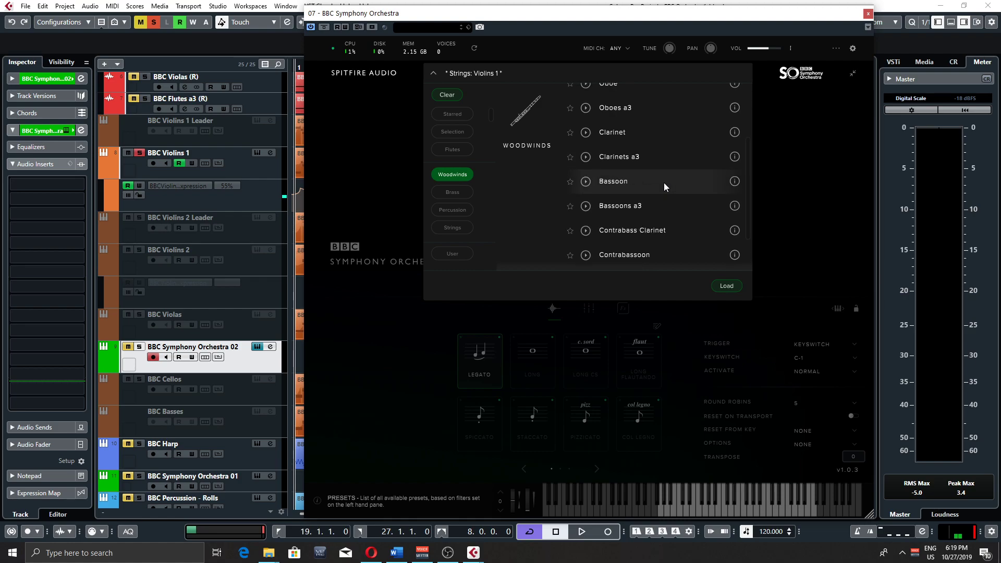
left_click(453, 191)
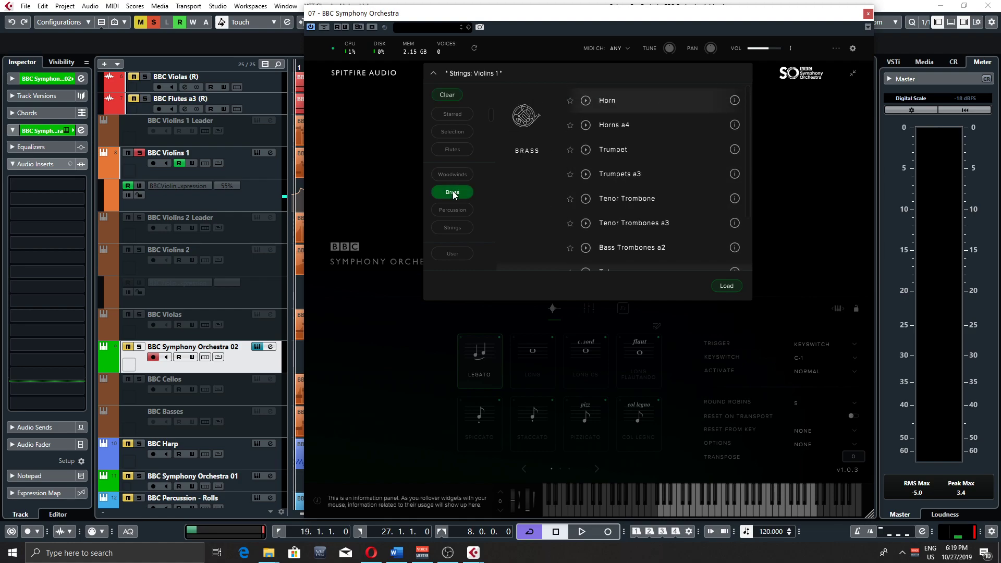
scroll(625, 179, "down", 1)
scroll(624, 179, "up", 1)
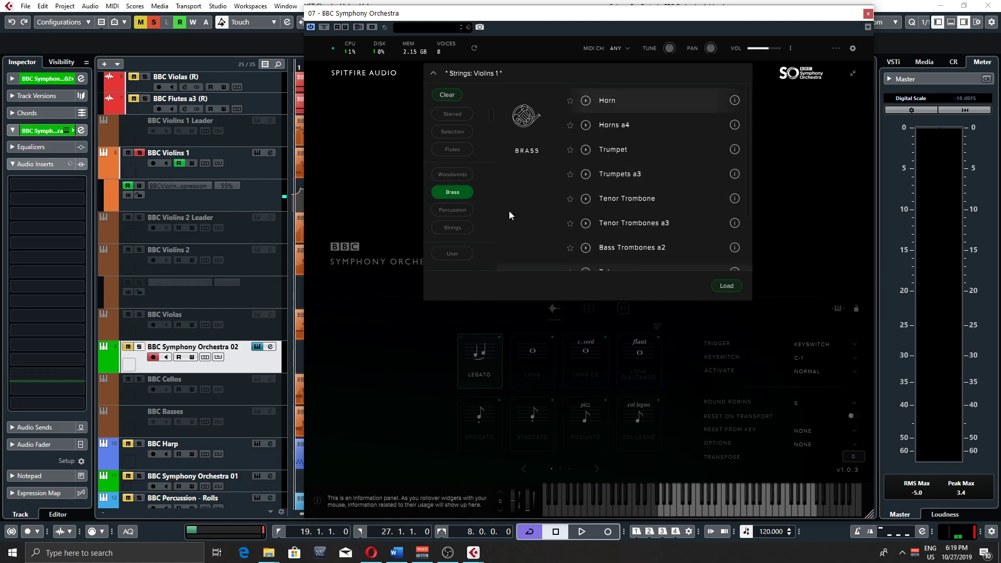
- Review the Percussion and Strings presets, clear the filter, and close the instrument without loading a preset
left_click(454, 196)
left_click(456, 210)
scroll(644, 176, "down", 1)
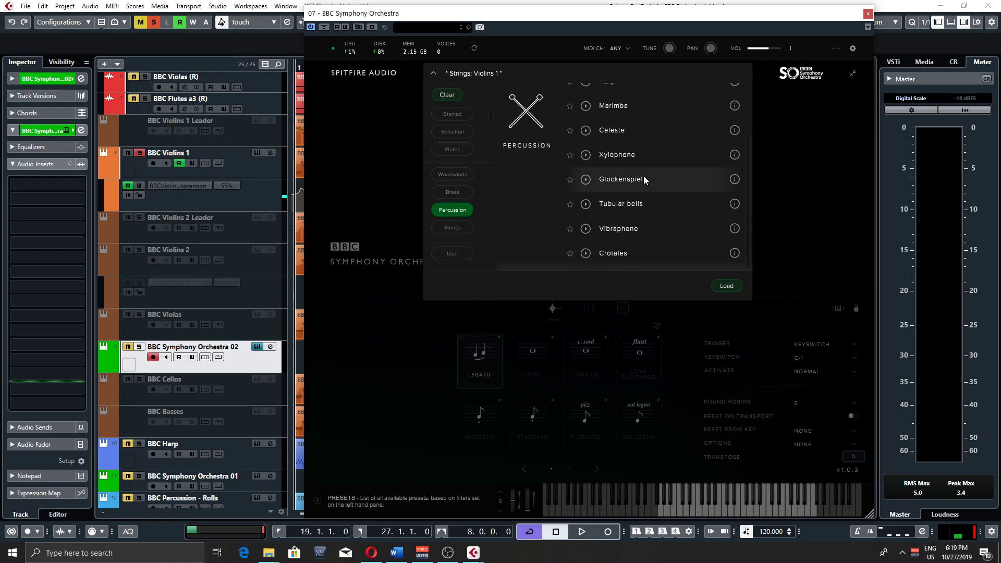
left_click(458, 208)
left_click(449, 226)
scroll(663, 185, "down", 1)
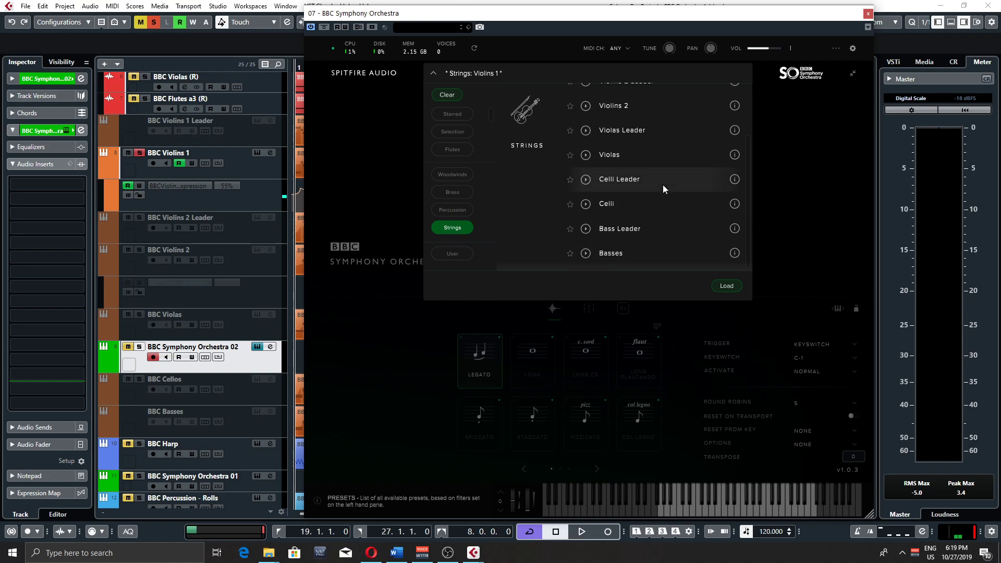
left_click(455, 226)
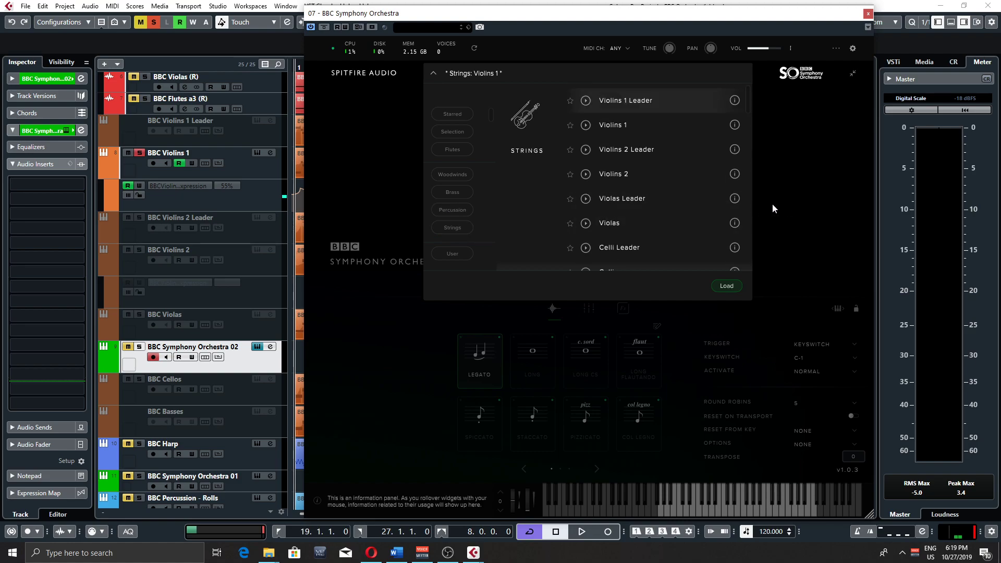
left_click(800, 221)
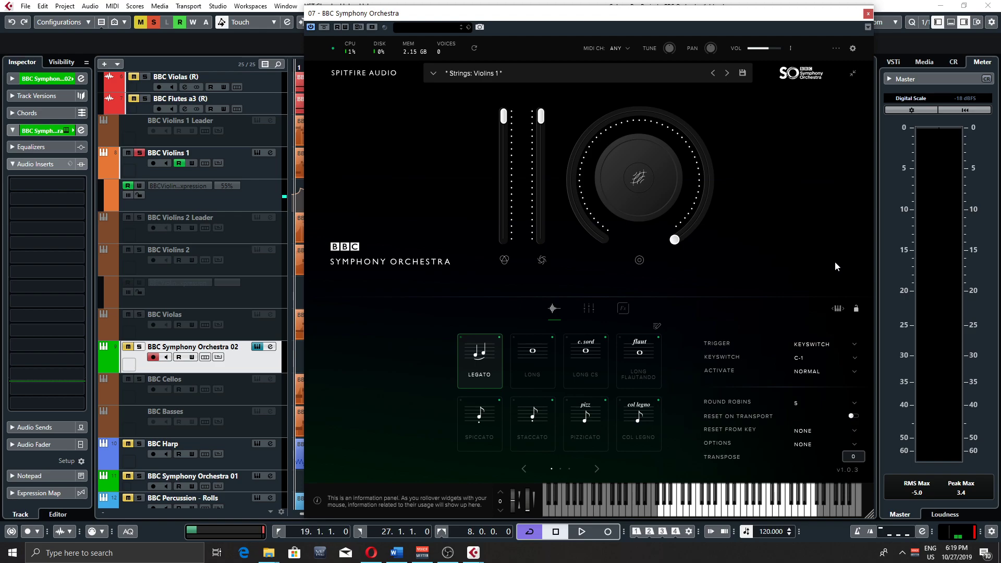
left_click(868, 16)
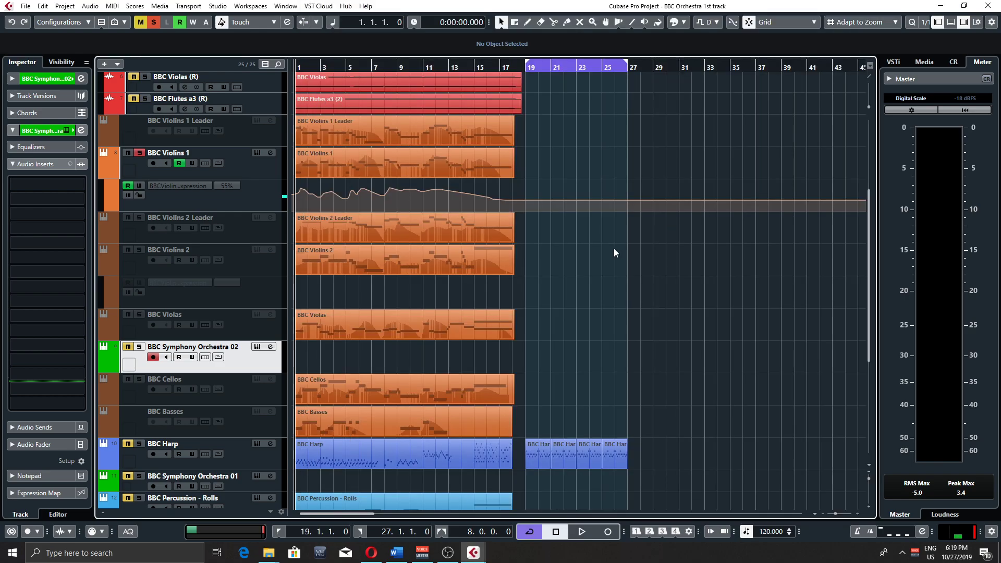
scroll(594, 138, "up", 3)
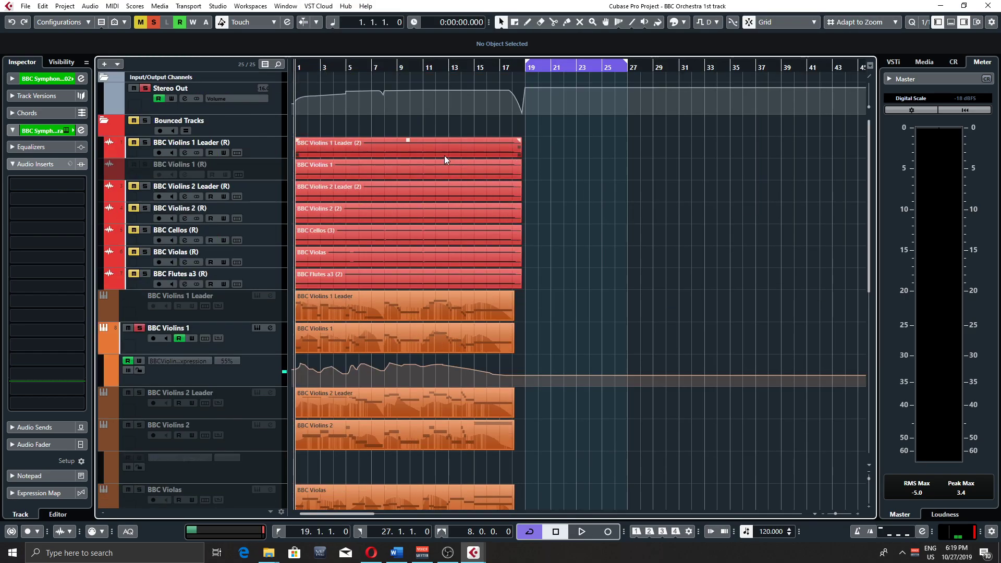
scroll(438, 180, "down", 3)
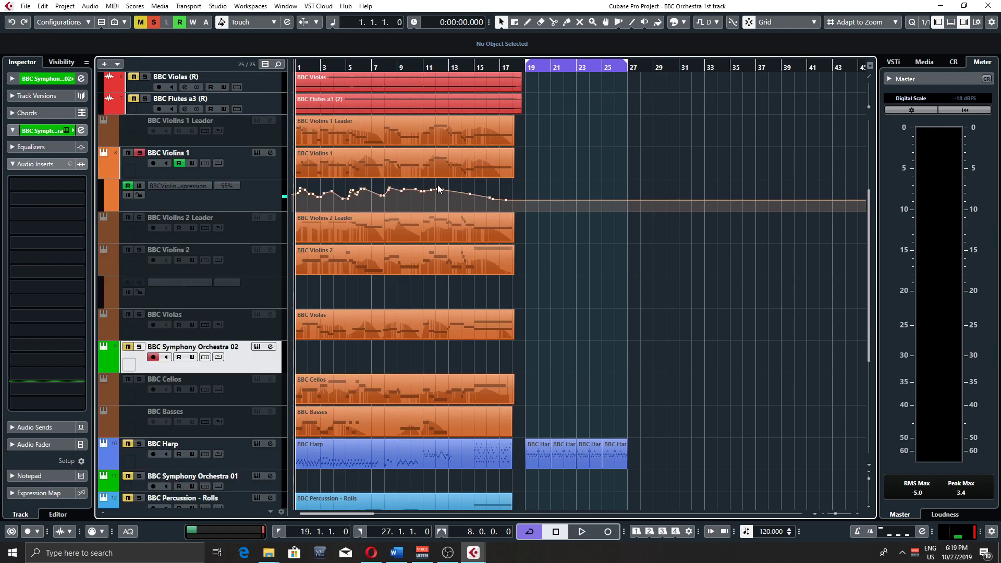